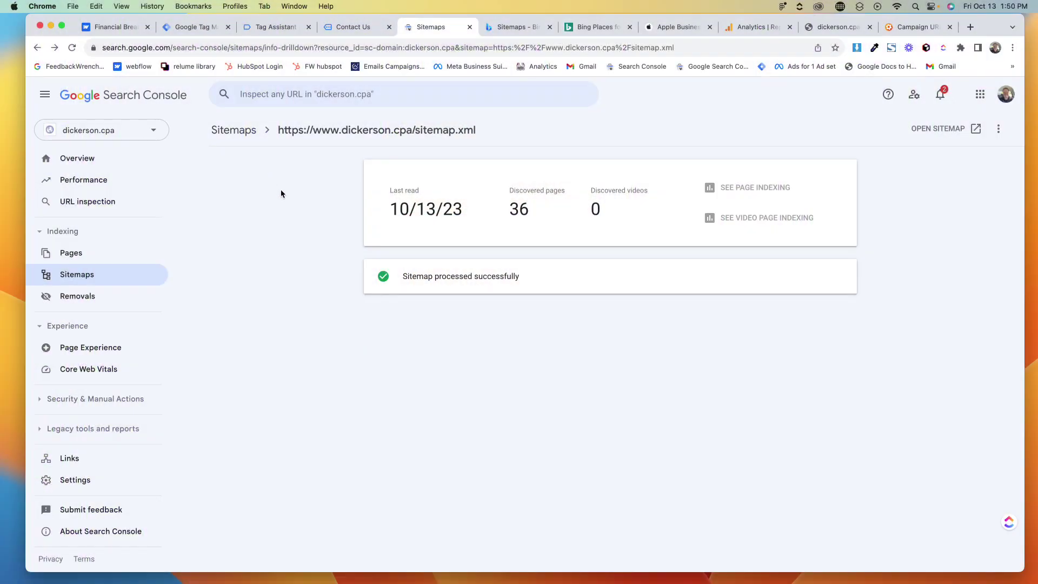
Open the Financial Breakthrough site's SEO settings in Webflow and confirm auto-generate sitemap is On
{"action": "key", "text": "super+1"}
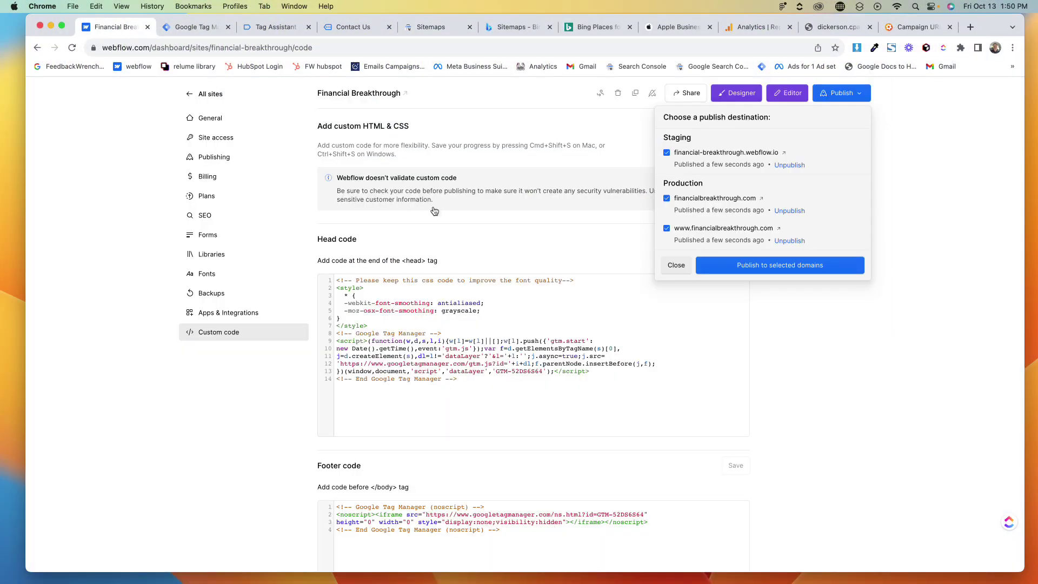
{"action": "left_click", "coordinate": [676, 265]}
{"action": "scroll", "coordinate": [341, 251], "scroll_direction": "up", "scroll_amount": 2}
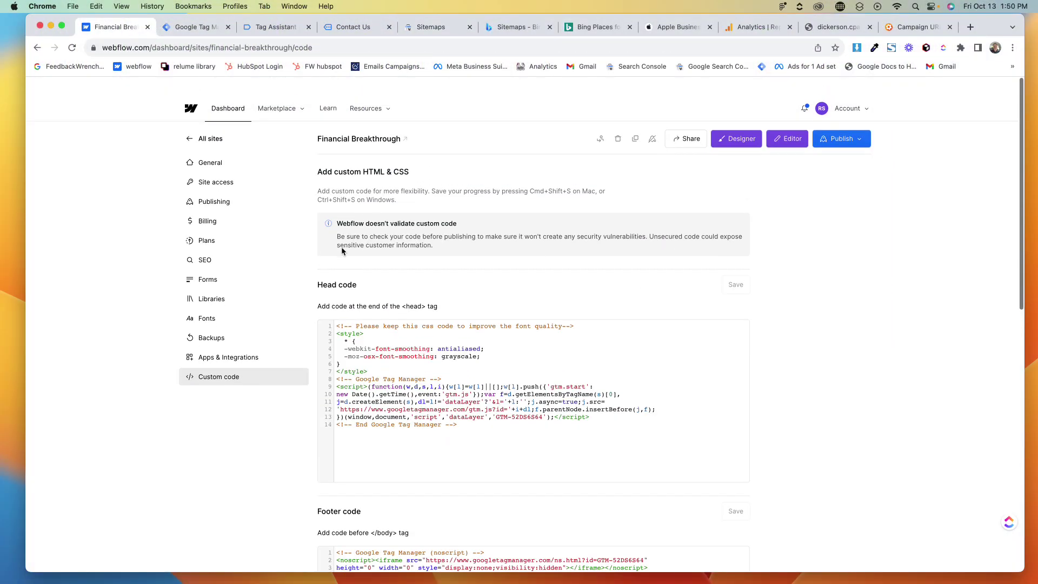
{"action": "scroll", "coordinate": [342, 246], "scroll_direction": "down", "scroll_amount": 1}
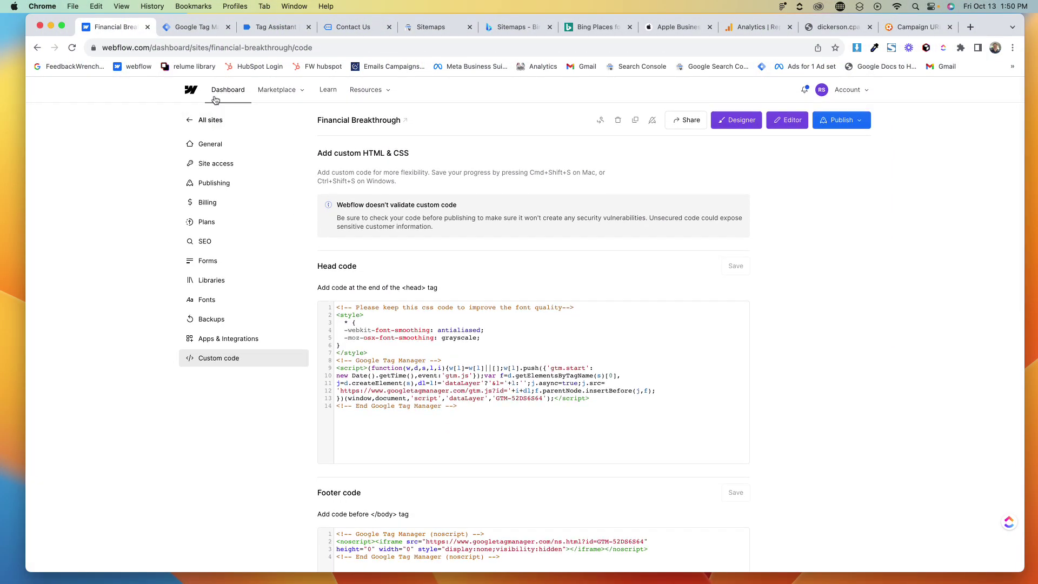
{"action": "left_click", "coordinate": [202, 243]}
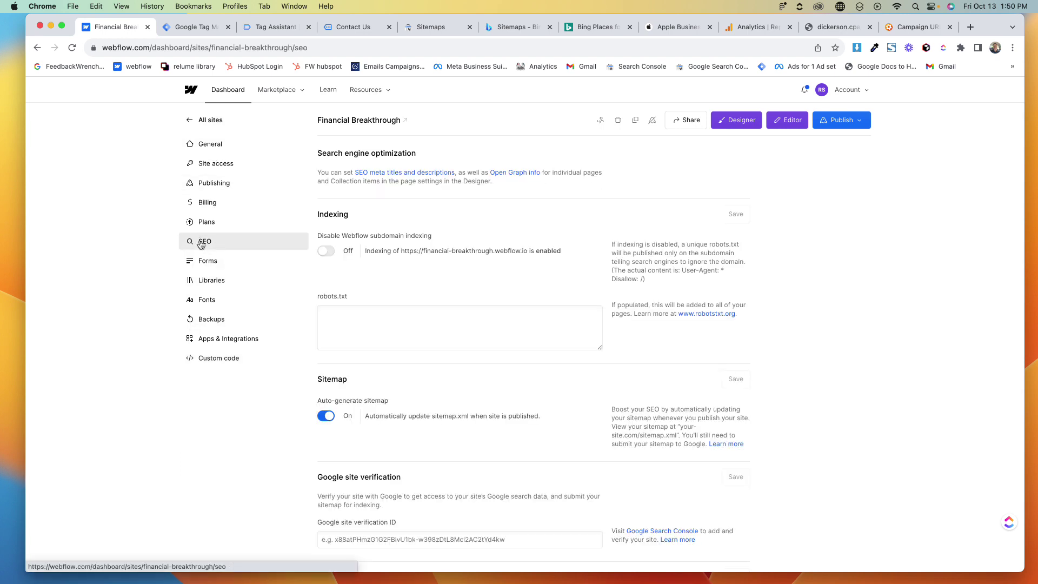
{"action": "scroll", "coordinate": [352, 321], "scroll_direction": "down", "scroll_amount": 3}
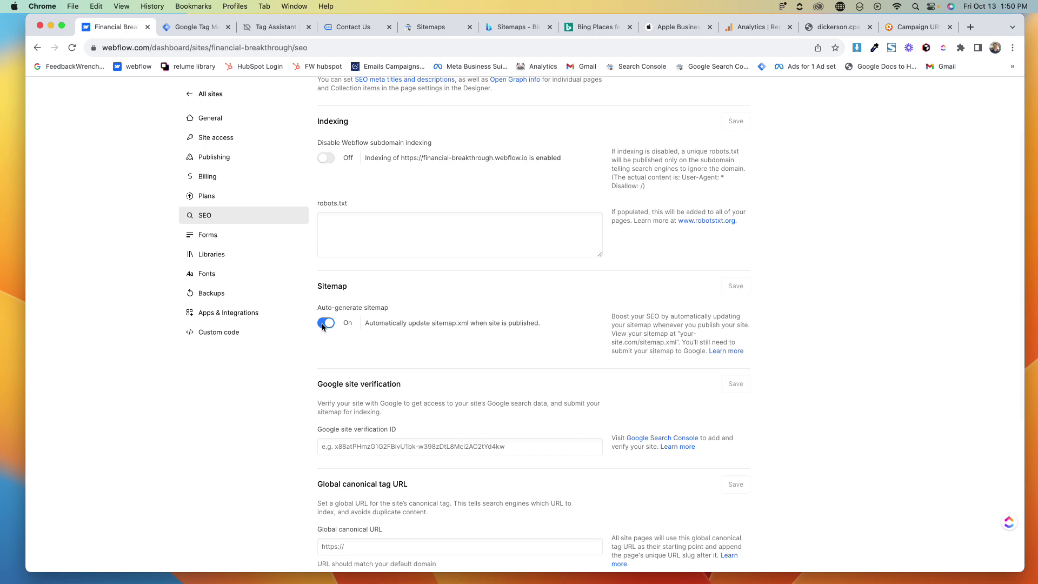
{"action": "scroll", "coordinate": [332, 327], "scroll_direction": "up", "scroll_amount": 3}
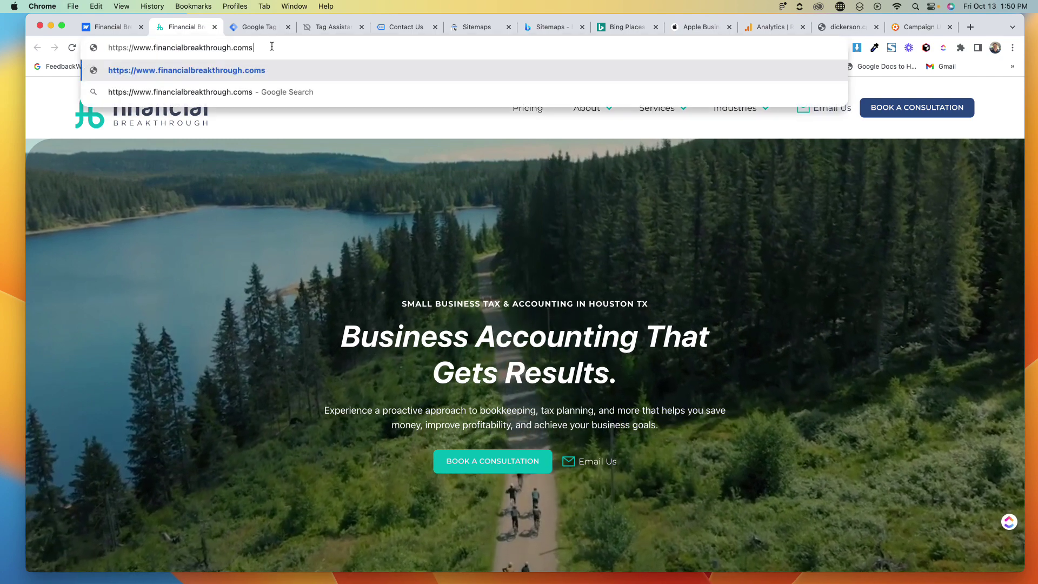
Load financialbreakthrough.com/sitemap.xml and review its listed page URLs before returning to Webflow
{"action": "key", "text": "BackSpace"}
{"action": "key", "text": "BackSpace"}
{"action": "key", "text": "BackSpace"}
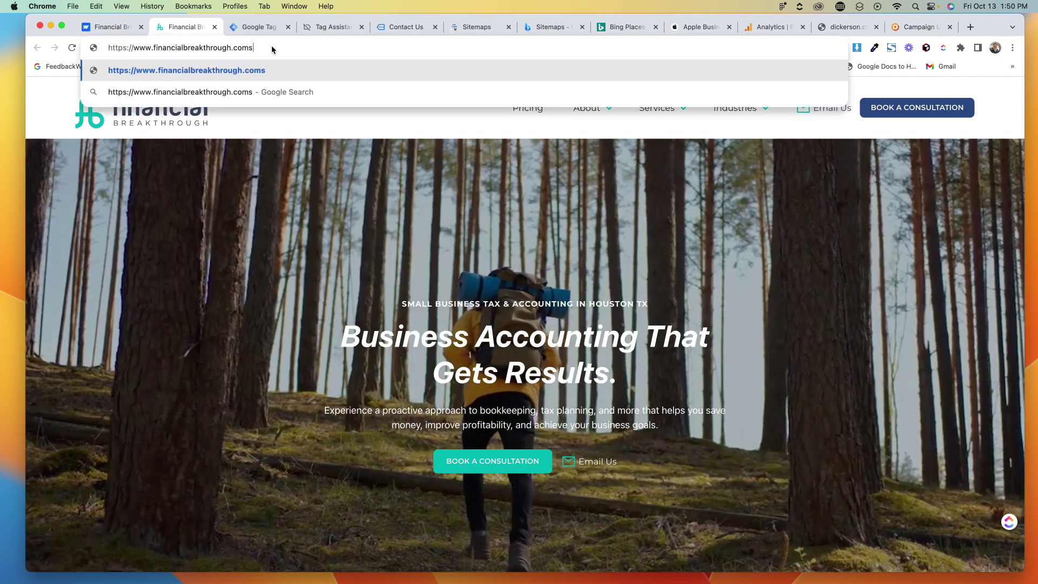
{"action": "key", "text": "BackSpace"}
{"action": "type", "text": "/sitep"}
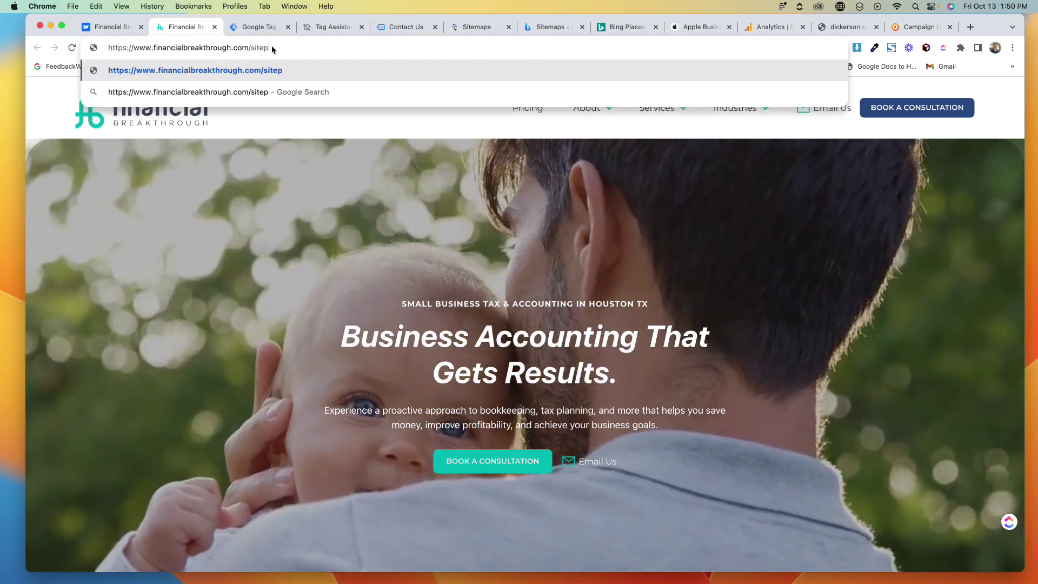
{"action": "type", "text": "ap.xml"}
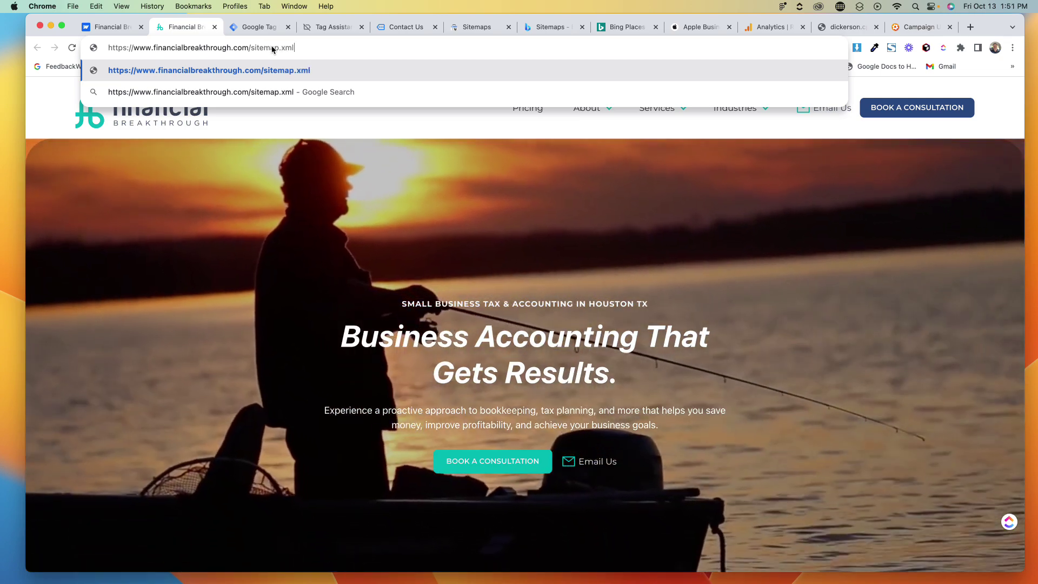
{"action": "key", "text": "Return"}
{"action": "left_click", "coordinate": [270, 46]}
{"action": "key", "text": "super+c"}
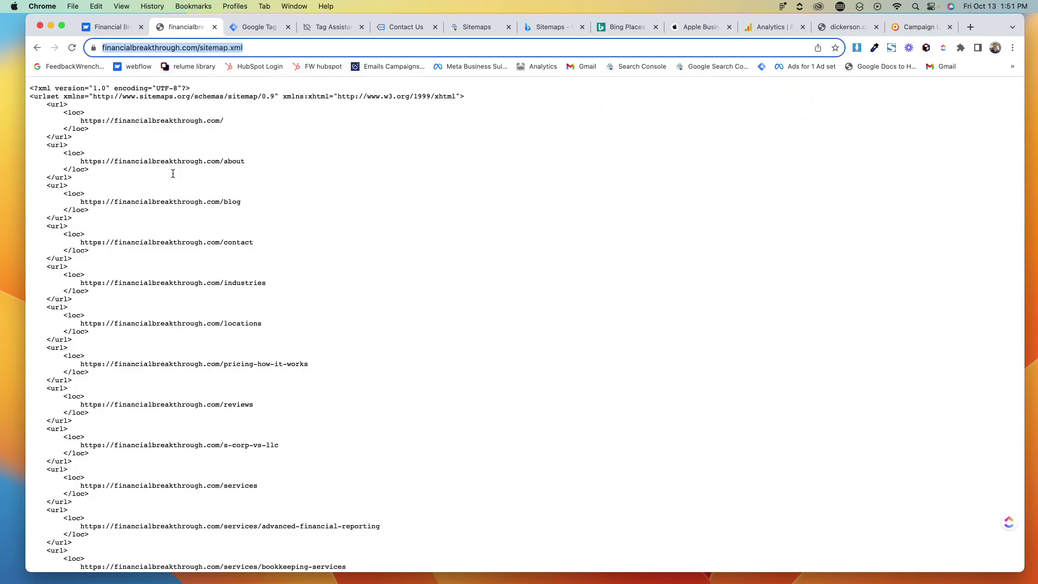
{"action": "scroll", "coordinate": [174, 177], "scroll_direction": "down", "scroll_amount": 10}
{"action": "scroll", "coordinate": [173, 176], "scroll_direction": "up", "scroll_amount": 10}
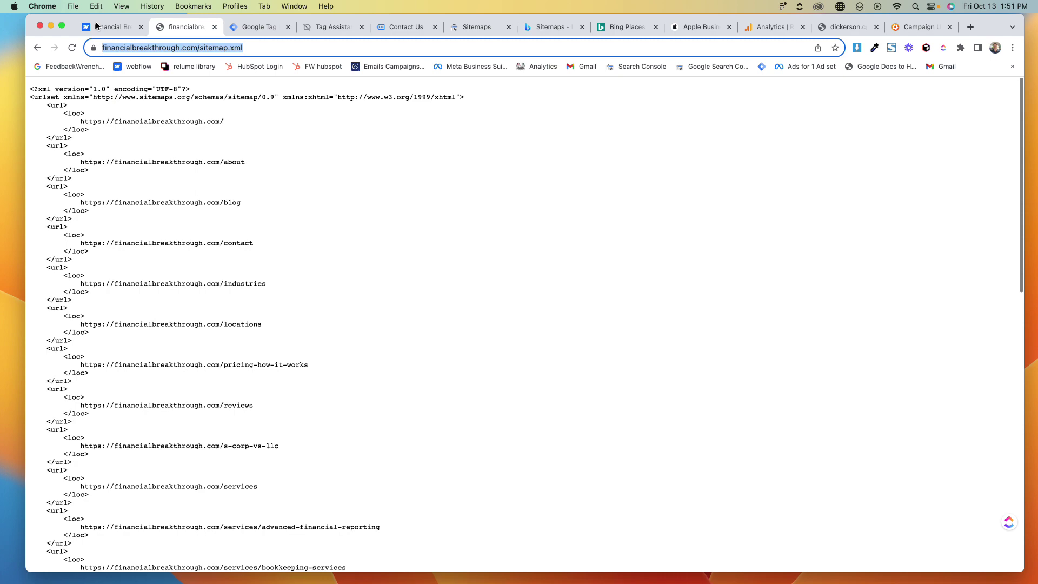
{"action": "scroll", "coordinate": [423, 362], "scroll_direction": "down", "scroll_amount": 10}
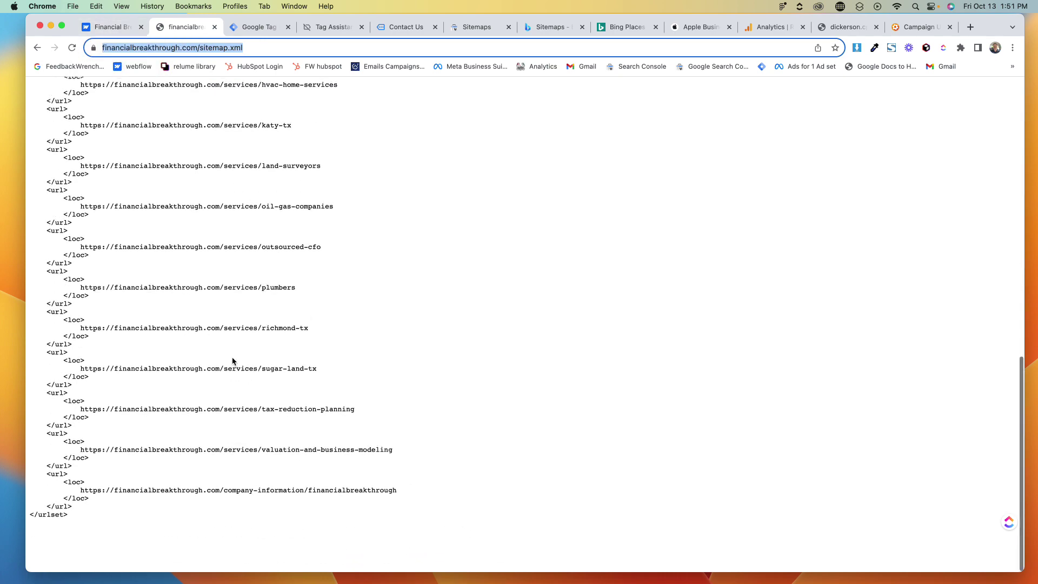
{"action": "left_click", "coordinate": [110, 27]}
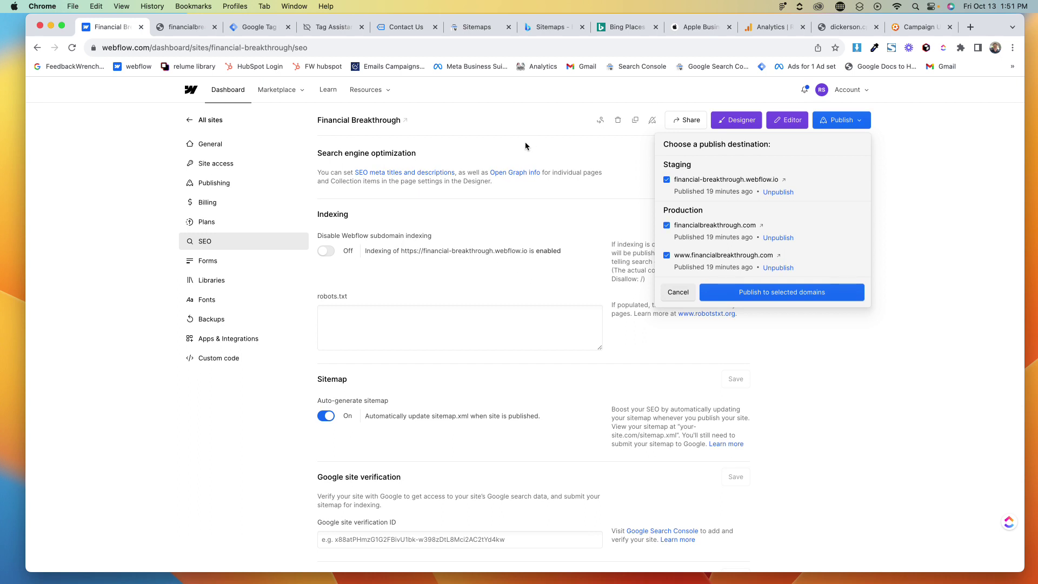
Close Webflow's publish panel and bring up the dickerson.cpa Search Console sitemaps page
{"action": "left_click", "coordinate": [699, 292]}
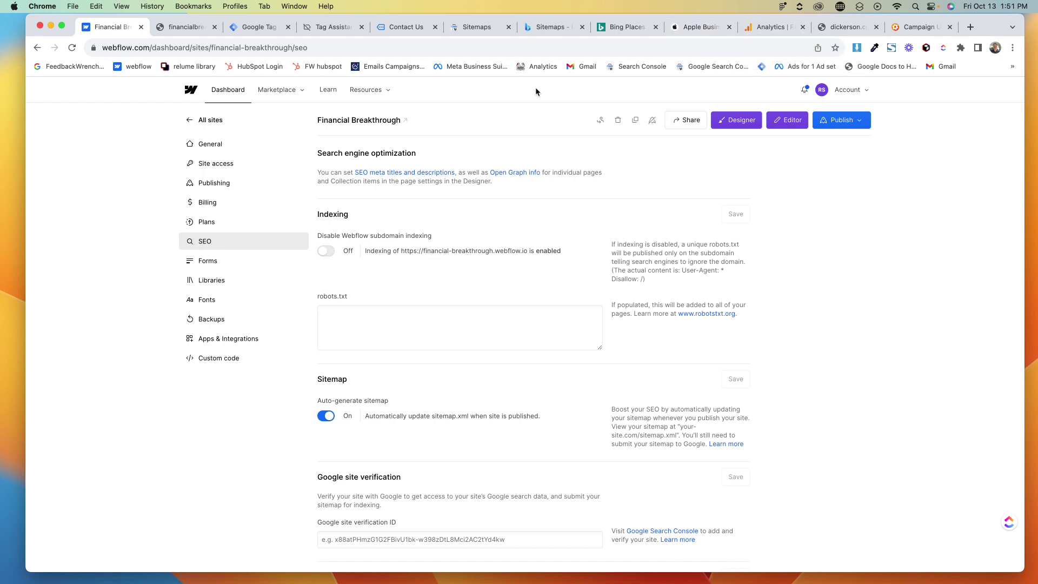
{"action": "left_click", "coordinate": [472, 28]}
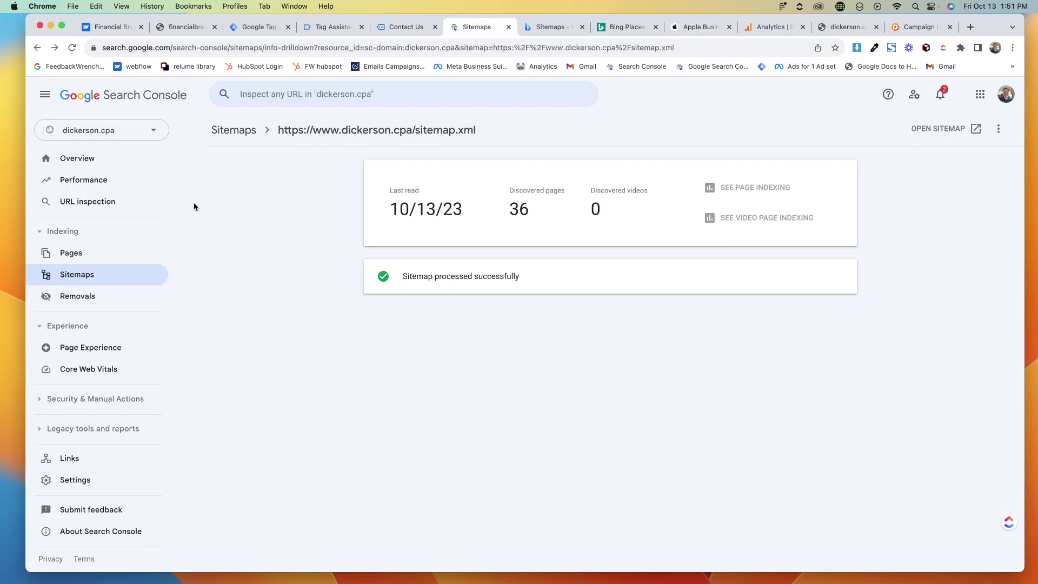
{"action": "left_click", "coordinate": [292, 210]}
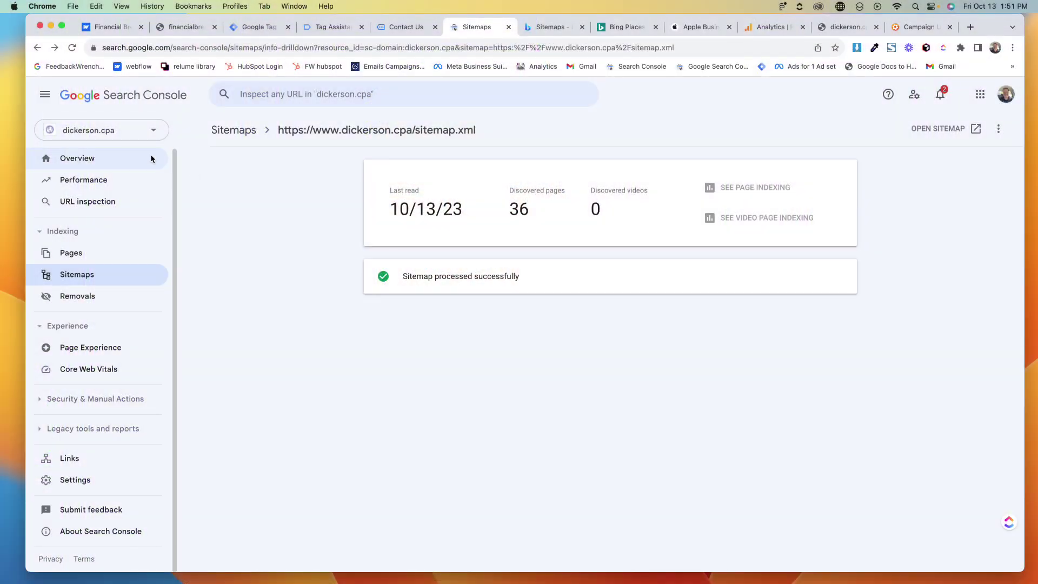
{"action": "left_click", "coordinate": [103, 130]}
{"action": "left_click", "coordinate": [88, 414]}
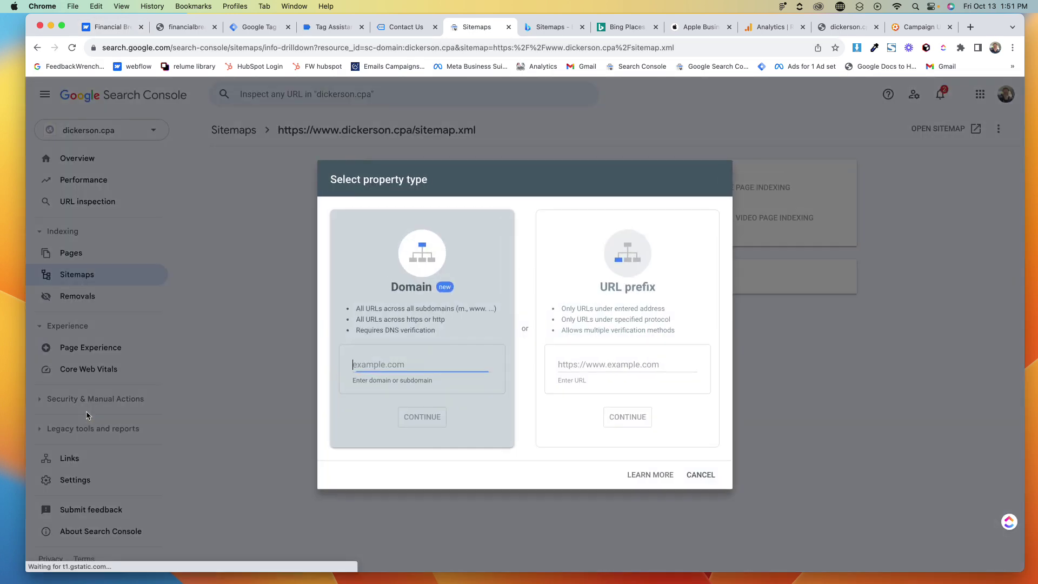
{"action": "key", "text": "super+v"}
{"action": "key", "text": "super+z"}
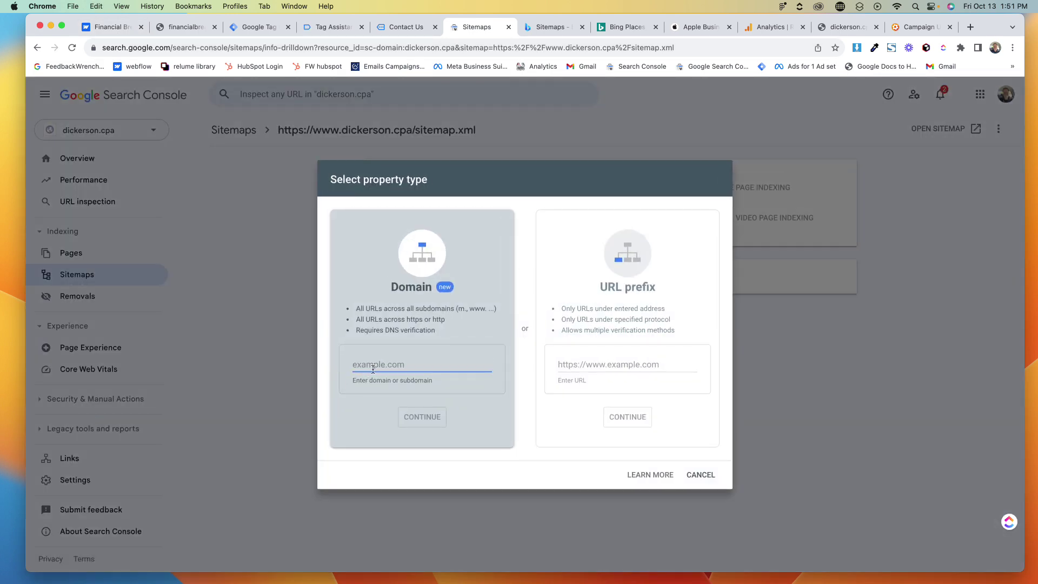
{"action": "type", "text": "https://www.financialbreakthrough.com/sitemap.xml"}
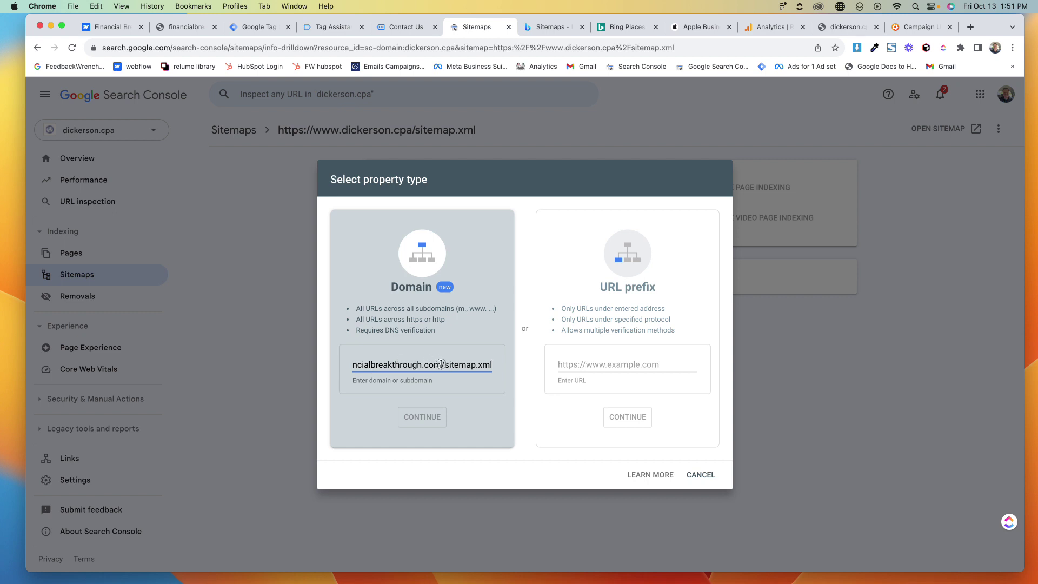
{"action": "left_click_drag", "start_coordinate": [440, 364], "coordinate": [559, 373]}
{"action": "key", "text": "BackSpace"}
{"action": "key", "text": "super+Left"}
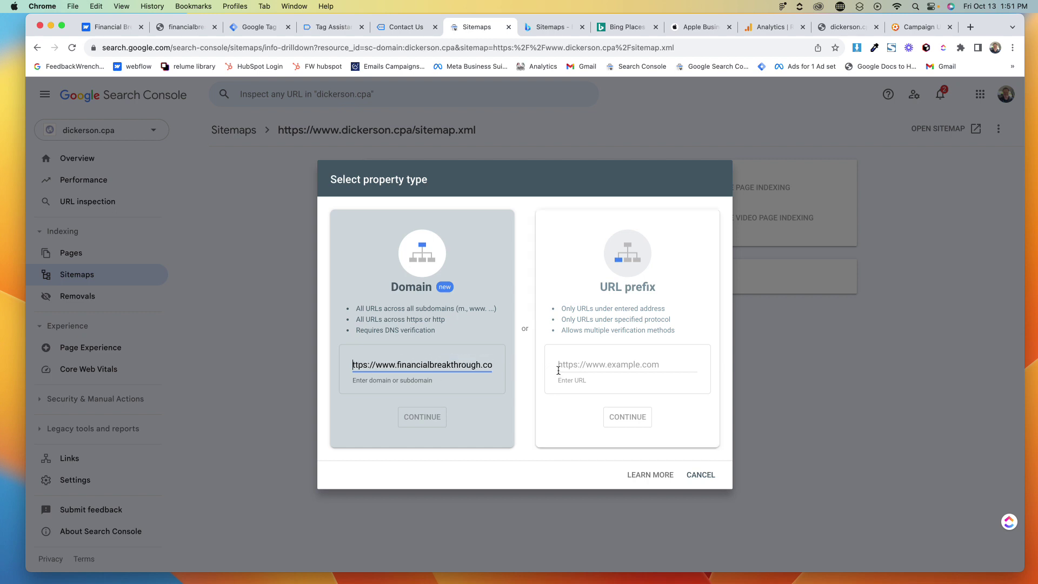
{"action": "key", "text": "Delete"}
{"action": "key", "text": "Delete"}
{"action": "key", "text": "Delete"}
{"action": "key", "text": "Delete"}
{"action": "key", "text": "Delete"}
{"action": "key", "text": "Delete"}
{"action": "key", "text": "Delete"}
{"action": "key", "text": "Delete"}
{"action": "key", "text": "Delete"}
{"action": "key", "text": "Delete"}
{"action": "key", "text": "Delete"}
{"action": "key", "text": "Delete"}
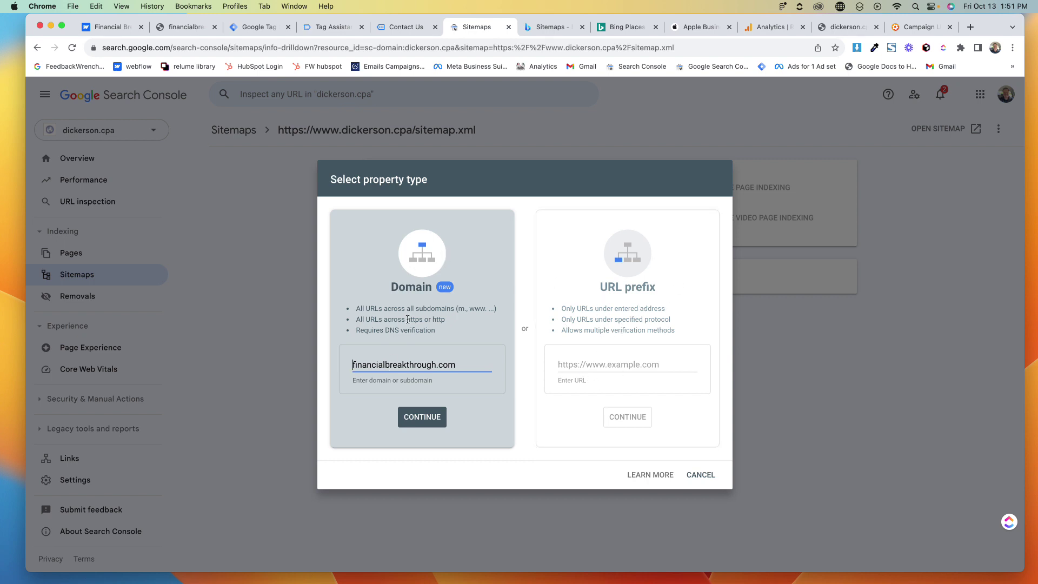
{"action": "left_click", "coordinate": [425, 419]}
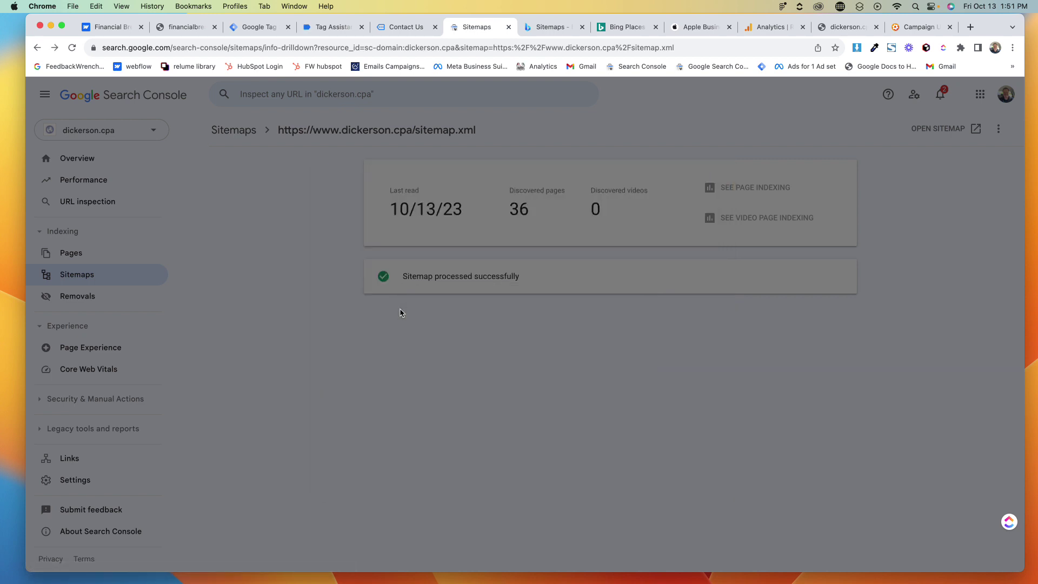
Switch the instructions to Any DNS provider and copy the google-site-verification TXT record
{"action": "left_click", "coordinate": [483, 275]}
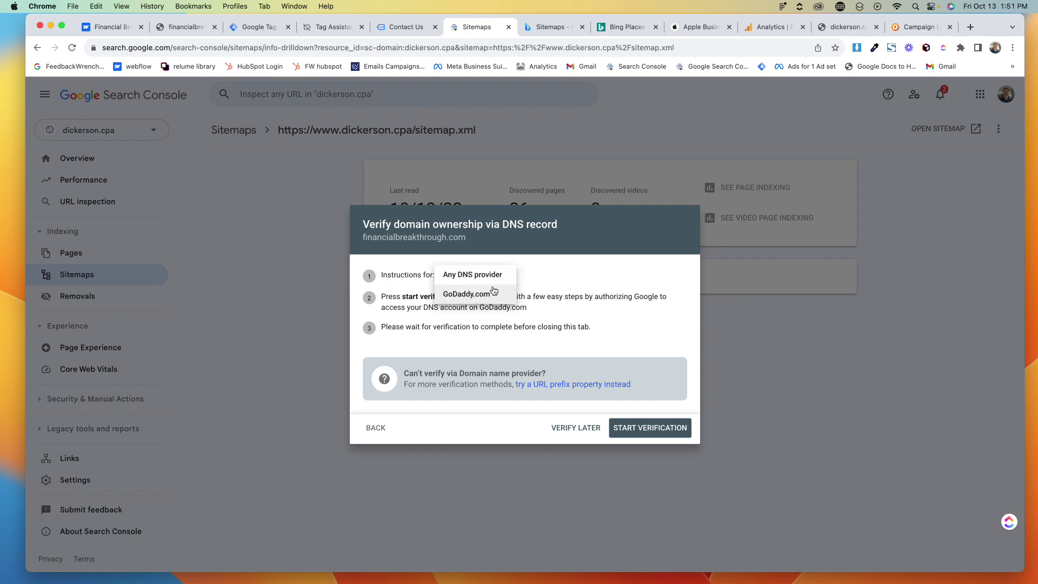
{"action": "left_click", "coordinate": [469, 275]}
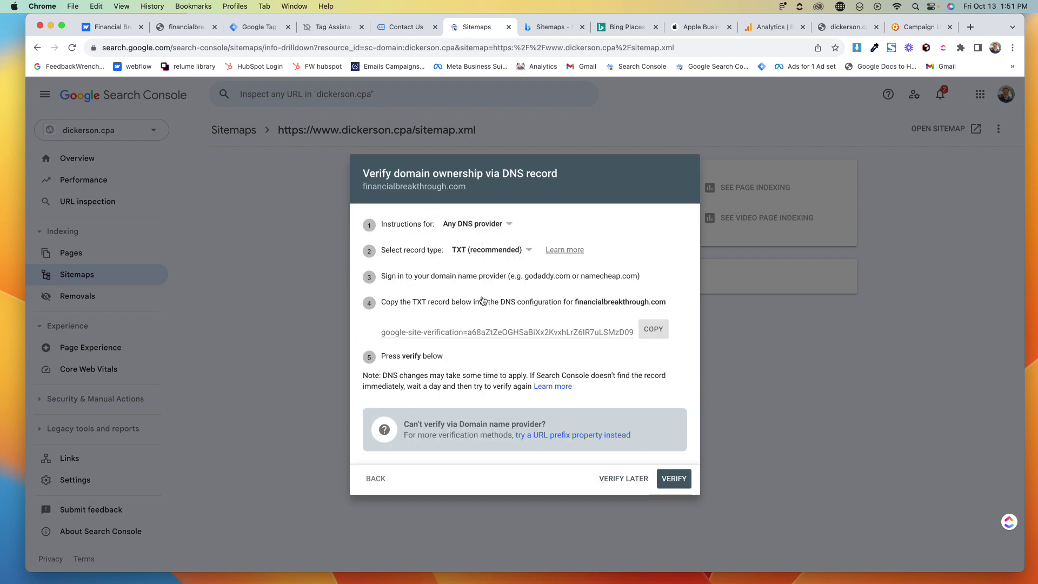
{"action": "left_click", "coordinate": [652, 331]}
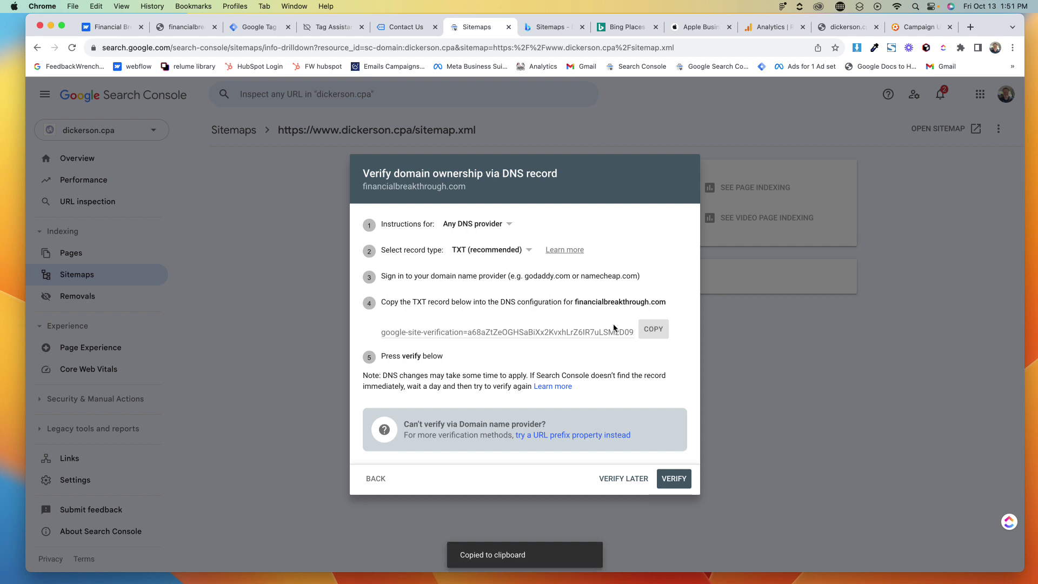
{"action": "double_click", "coordinate": [527, 332]}
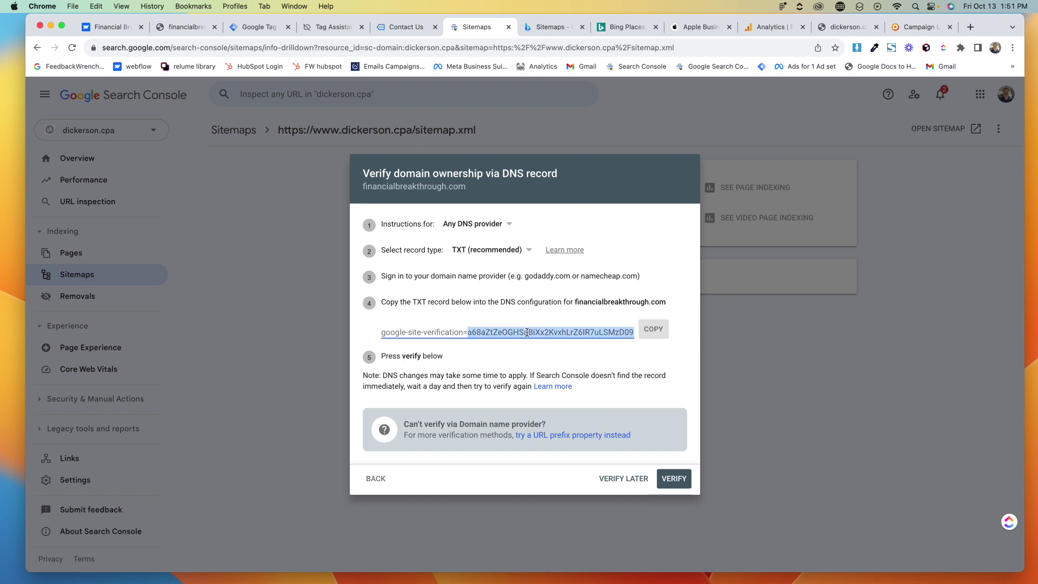
{"action": "triple_click", "coordinate": [527, 332]}
{"action": "triple_click", "coordinate": [527, 332]}
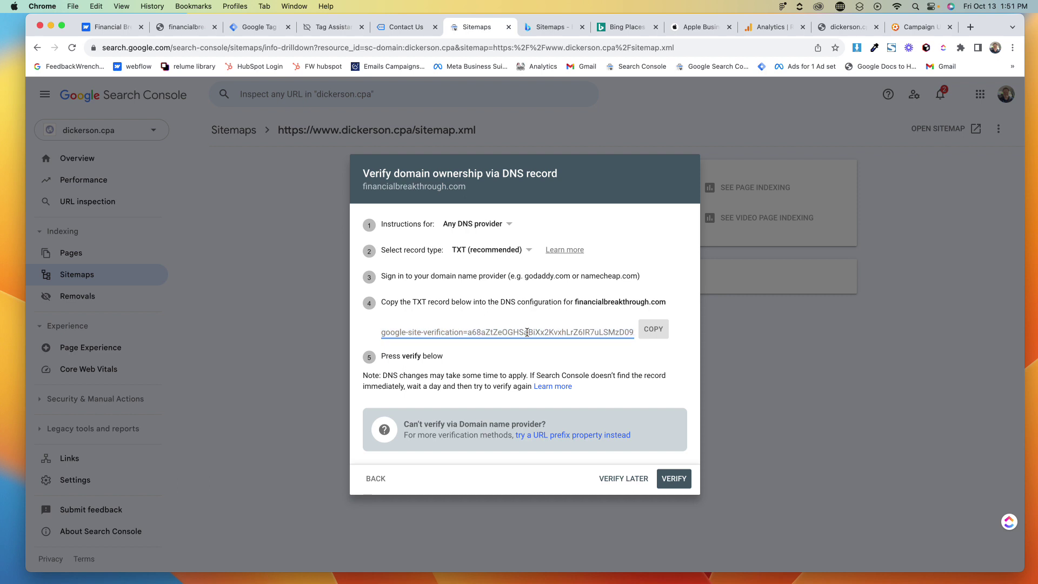
{"action": "left_click", "coordinate": [654, 330]}
Paste the TXT record into a TextEdit note and select the code after the equals sign
{"action": "left_click", "coordinate": [915, 6]}
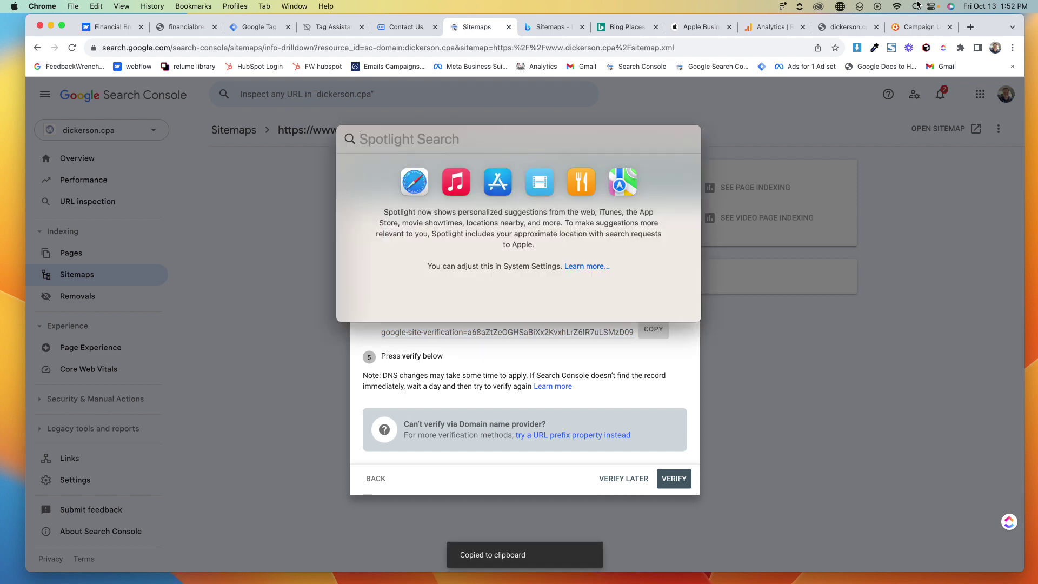
{"action": "type", "text": "textedit"}
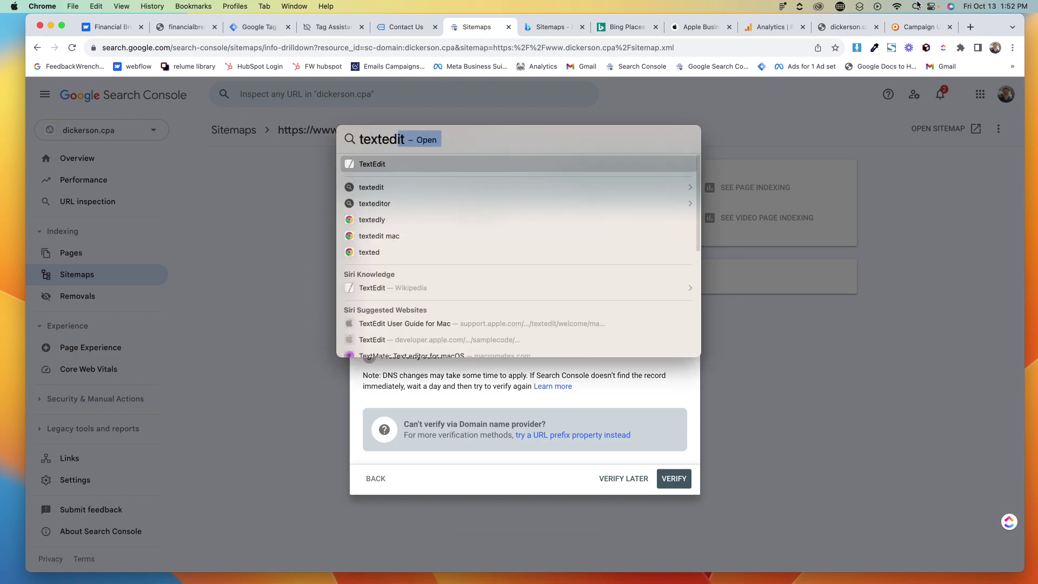
{"action": "key", "text": "Return"}
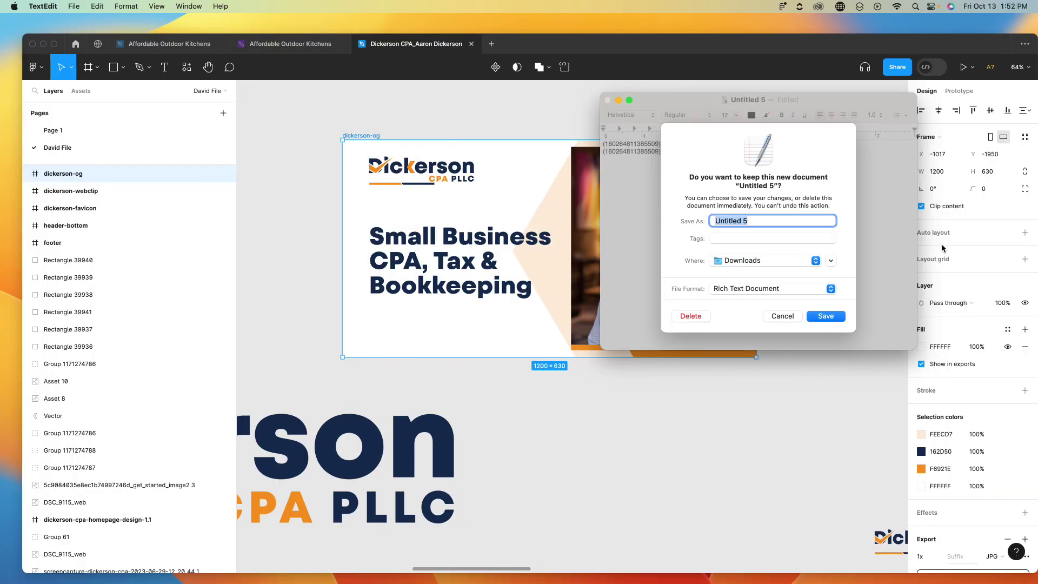
{"action": "left_click", "coordinate": [782, 317]}
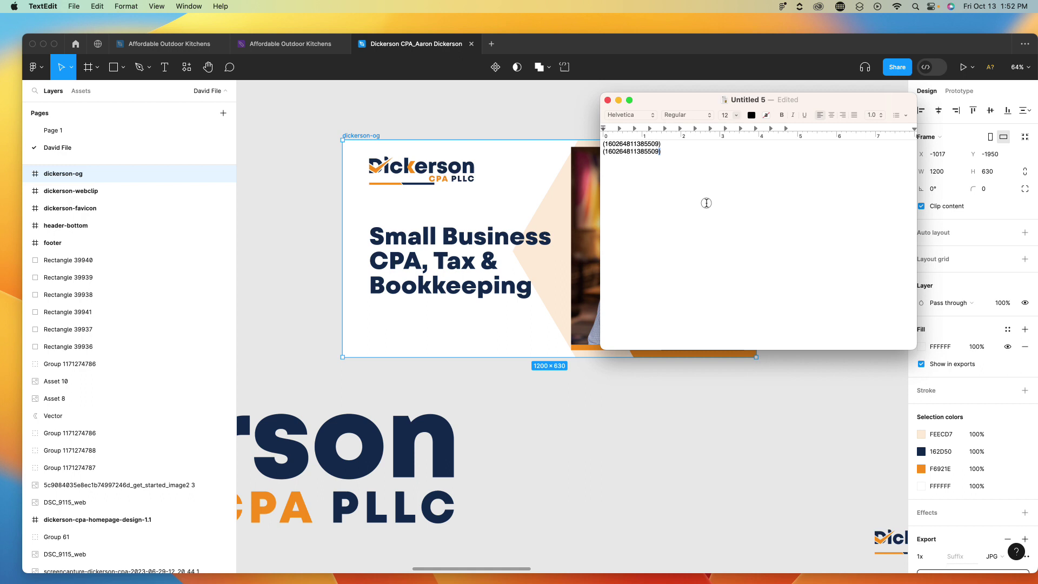
{"action": "key", "text": "super+a"}
{"action": "key", "text": "super+v"}
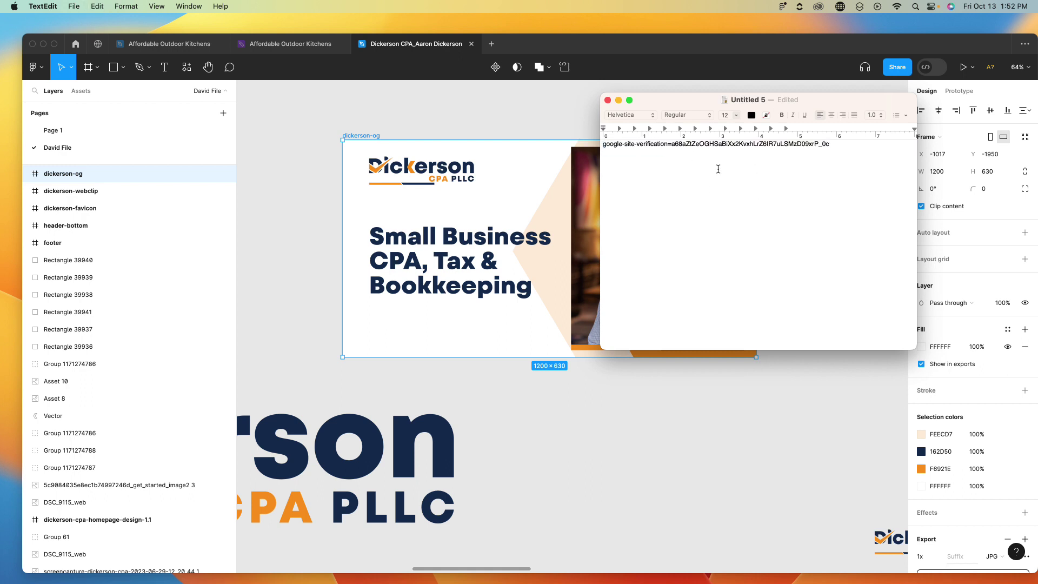
{"action": "left_click_drag", "start_coordinate": [672, 145], "coordinate": [844, 147]}
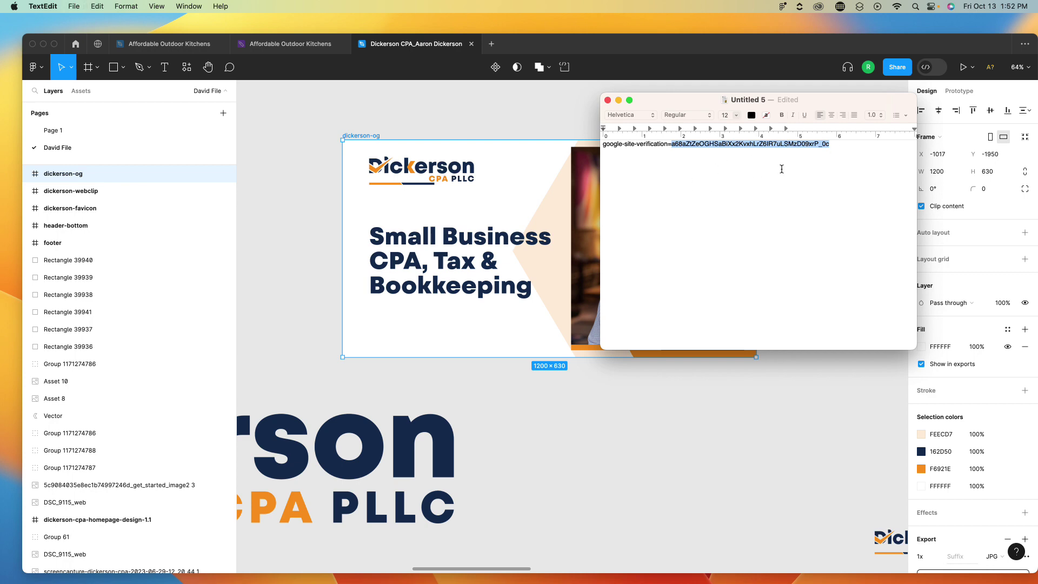
Paste the bare verification code into Webflow's Google site verification ID field
{"action": "key", "text": "super+Tab"}
{"action": "left_click", "coordinate": [113, 28]}
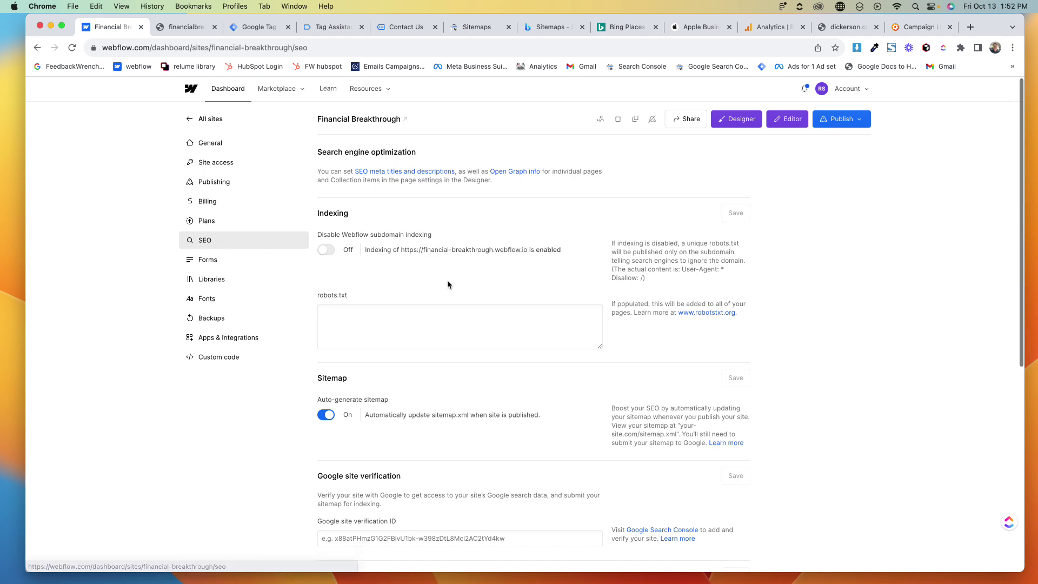
{"action": "scroll", "coordinate": [448, 283], "scroll_direction": "down", "scroll_amount": 5}
{"action": "left_click", "coordinate": [339, 405]}
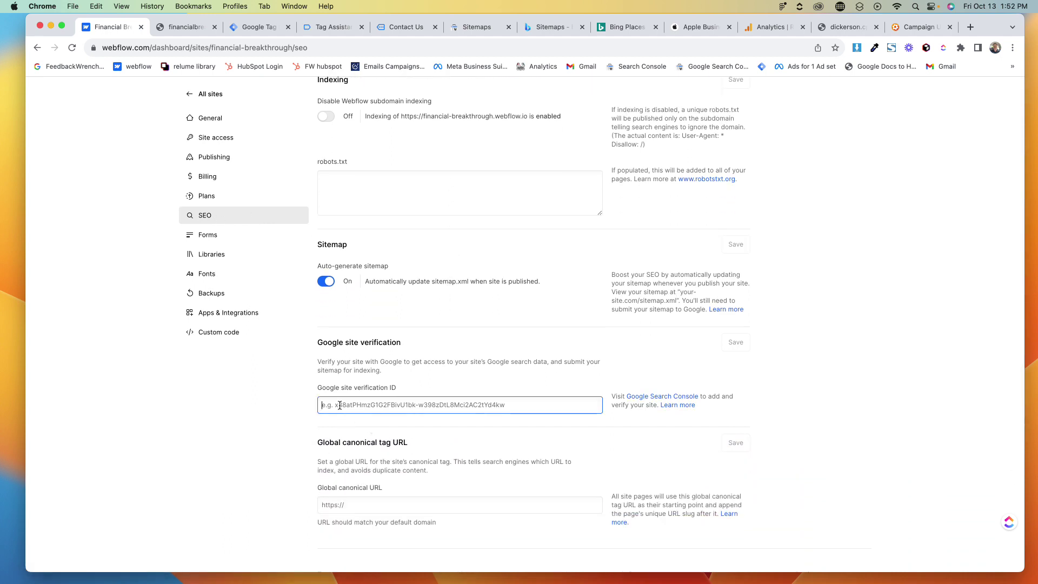
{"action": "key", "text": "super+v"}
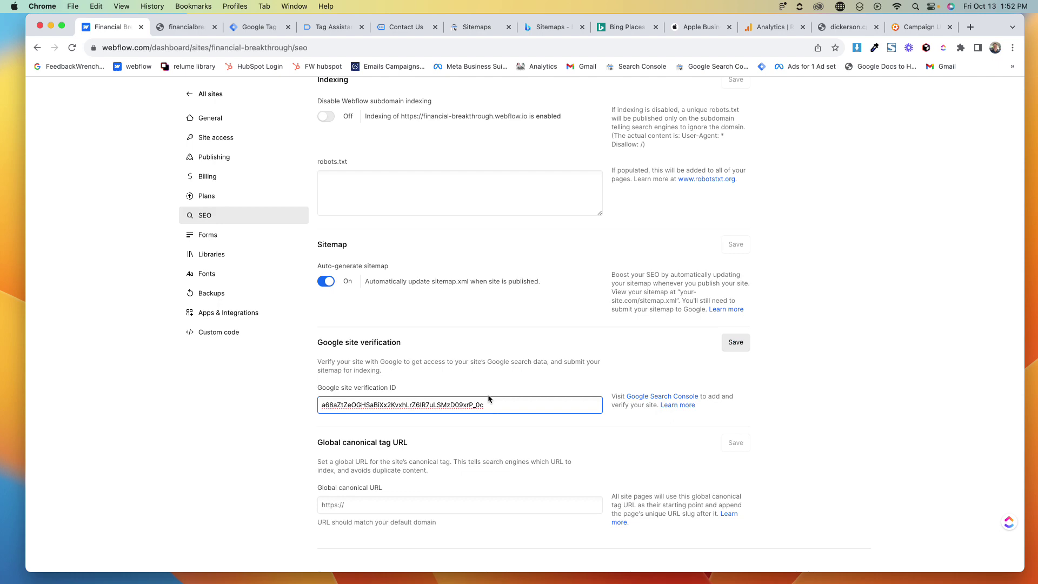
Save the Google verification ID and publish the site to its staging and production domains
{"action": "left_click", "coordinate": [736, 343]}
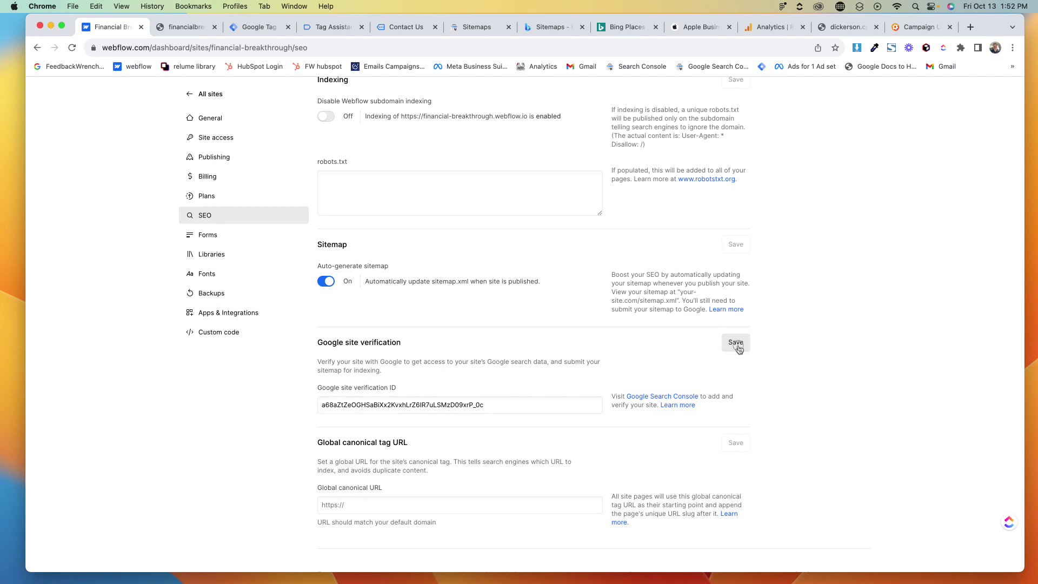
{"action": "key", "text": "ctrl+Up"}
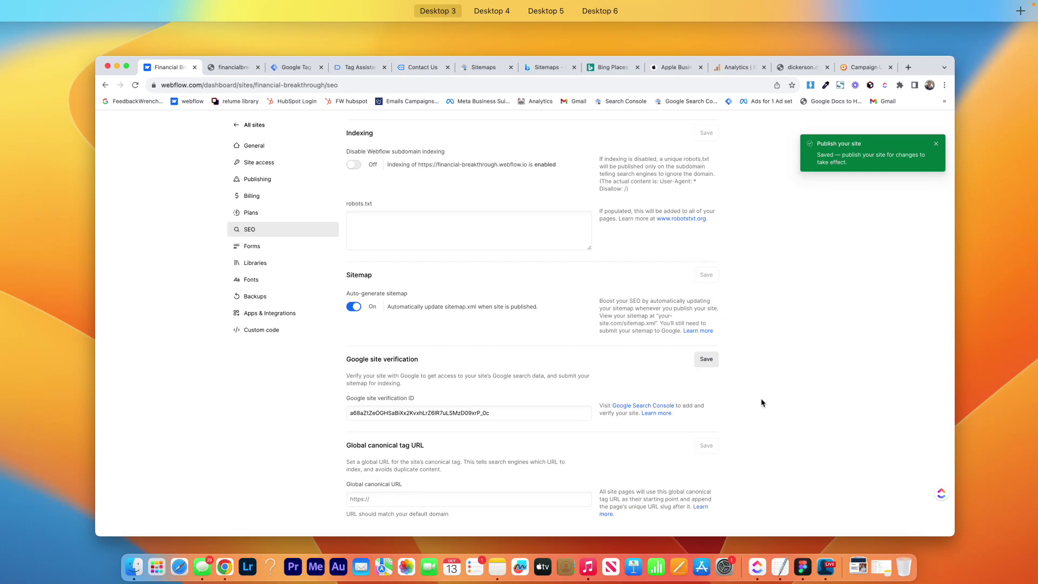
{"action": "key", "text": "Escape"}
{"action": "scroll", "coordinate": [761, 403], "scroll_direction": "up", "scroll_amount": 3}
{"action": "left_click", "coordinate": [835, 119]}
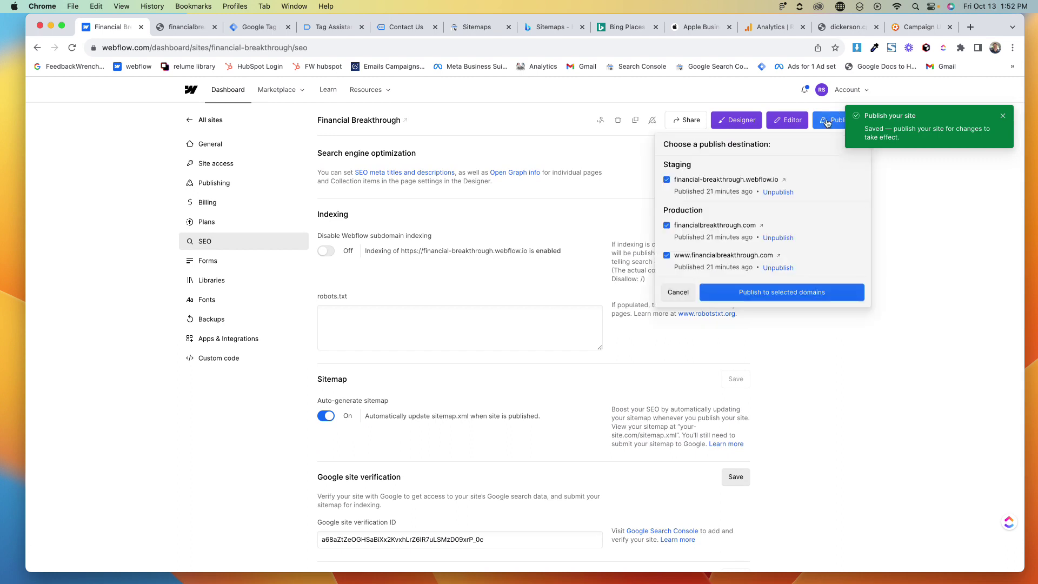
{"action": "left_click", "coordinate": [741, 293]}
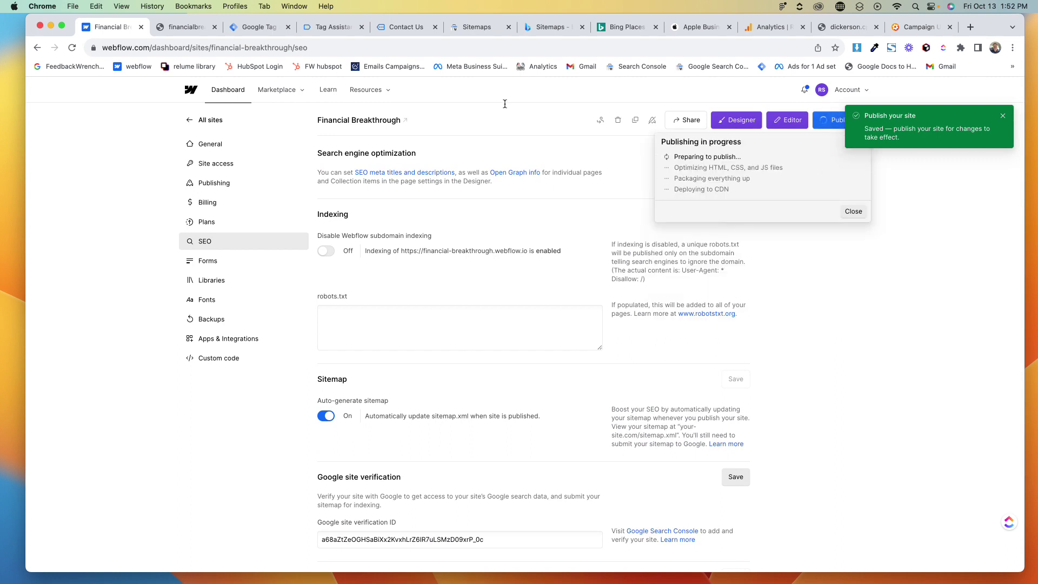
Show the General settings once publishing finishes, closing the publish popup and notification
{"action": "left_click", "coordinate": [203, 149]}
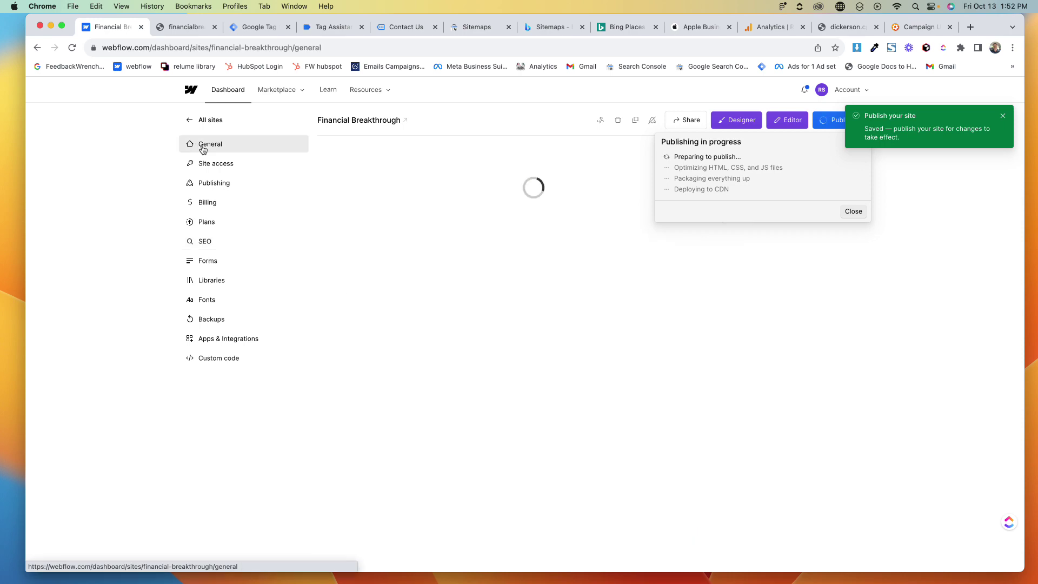
{"action": "scroll", "coordinate": [482, 274], "scroll_direction": "down", "scroll_amount": 6}
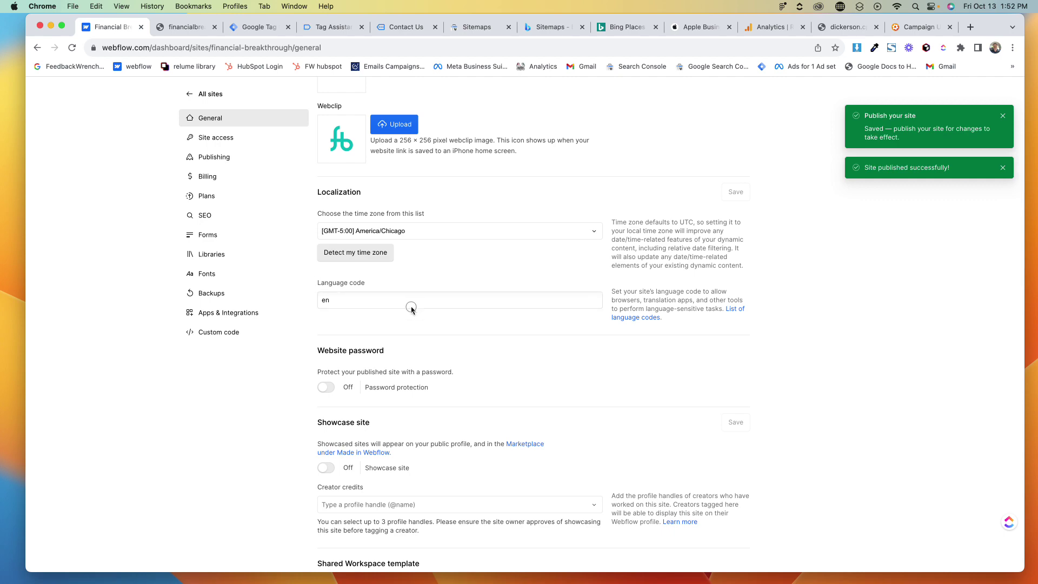
{"action": "scroll", "coordinate": [474, 269], "scroll_direction": "down", "scroll_amount": 5}
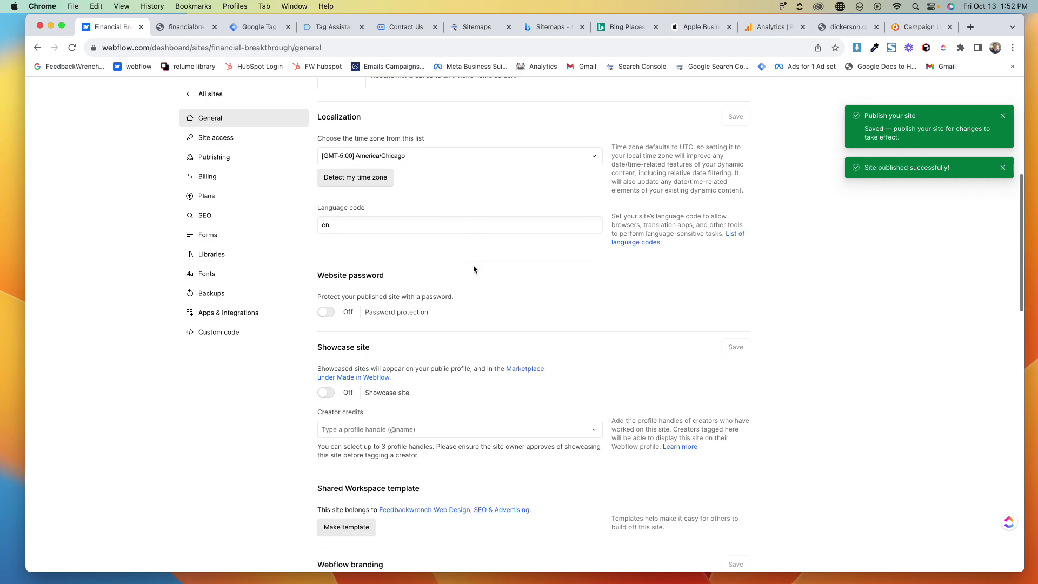
{"action": "scroll", "coordinate": [374, 337], "scroll_direction": "down", "scroll_amount": 7}
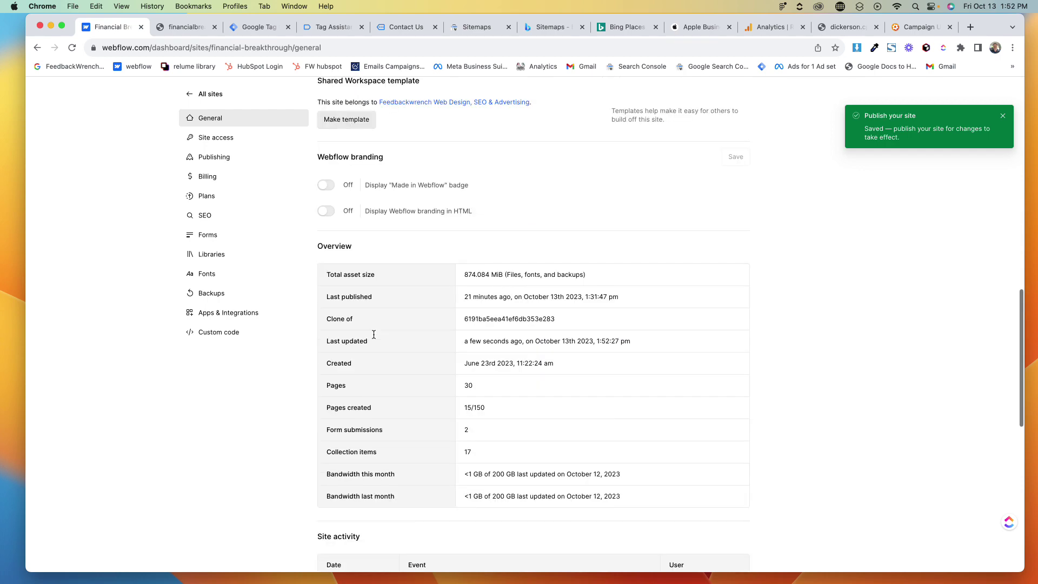
{"action": "scroll", "coordinate": [374, 337], "scroll_direction": "up", "scroll_amount": 15}
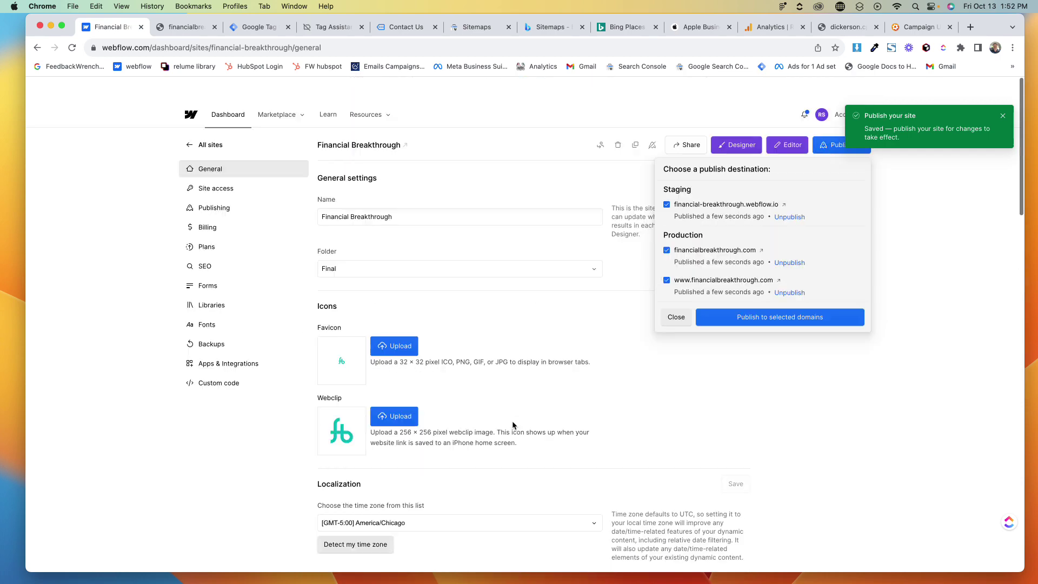
{"action": "left_click", "coordinate": [676, 292]}
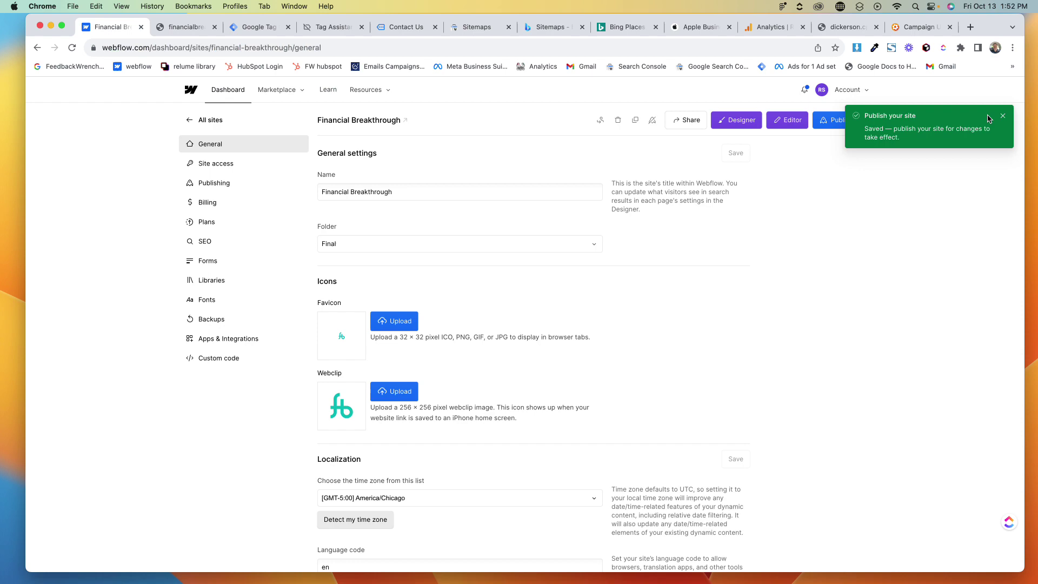
{"action": "left_click", "coordinate": [1003, 115]}
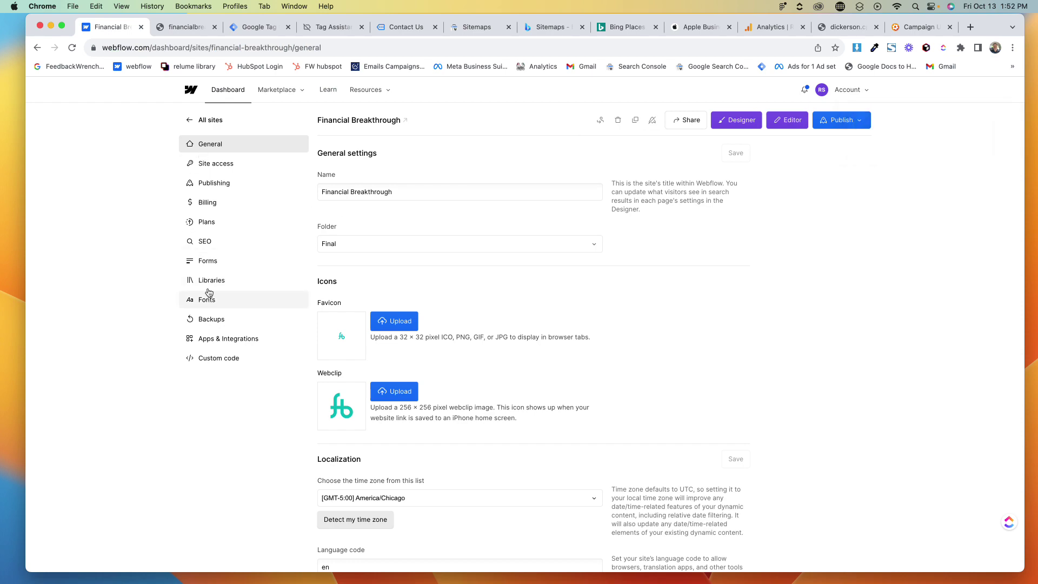
Run Search Console's ownership check for financialbreakthrough.com and dismiss the failure message
{"action": "left_click", "coordinate": [205, 241]}
{"action": "left_click", "coordinate": [485, 28]}
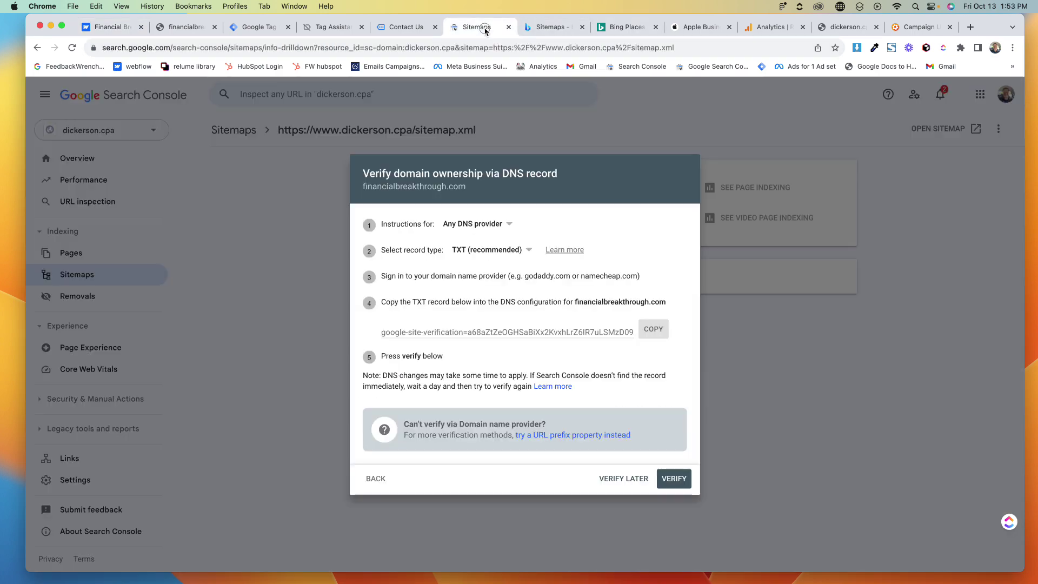
{"action": "left_click", "coordinate": [674, 478]}
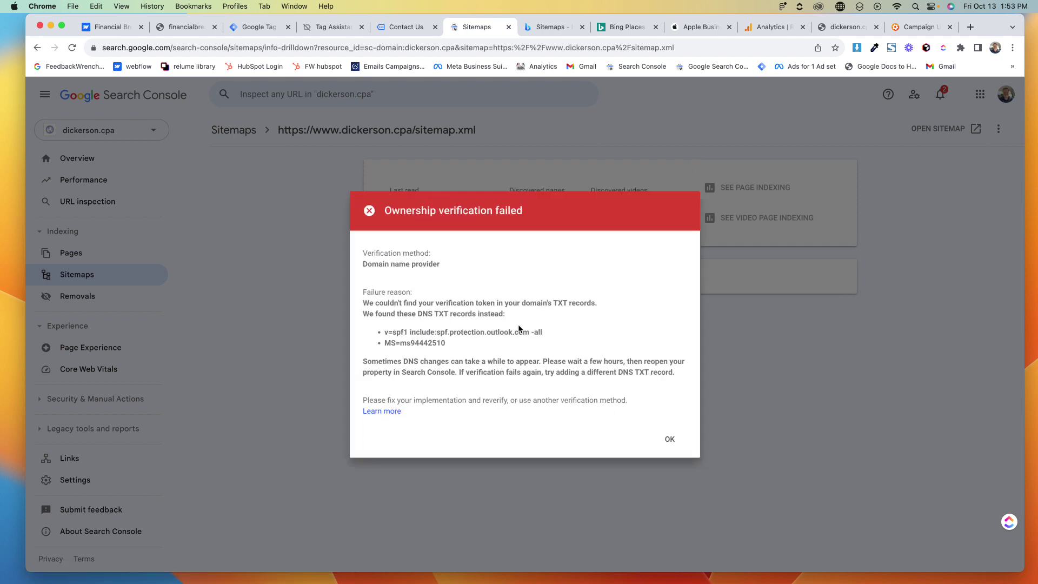
{"action": "left_click", "coordinate": [670, 440]}
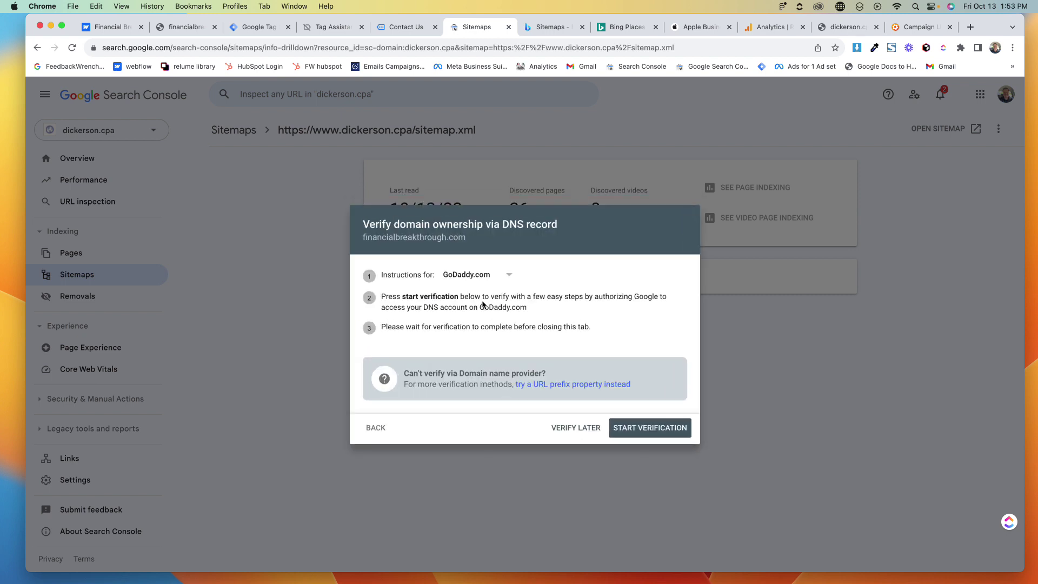
Set instructions to Any DNS provider and copy the TXT verification record again
{"action": "left_click", "coordinate": [487, 280]}
{"action": "left_click", "coordinate": [486, 276]}
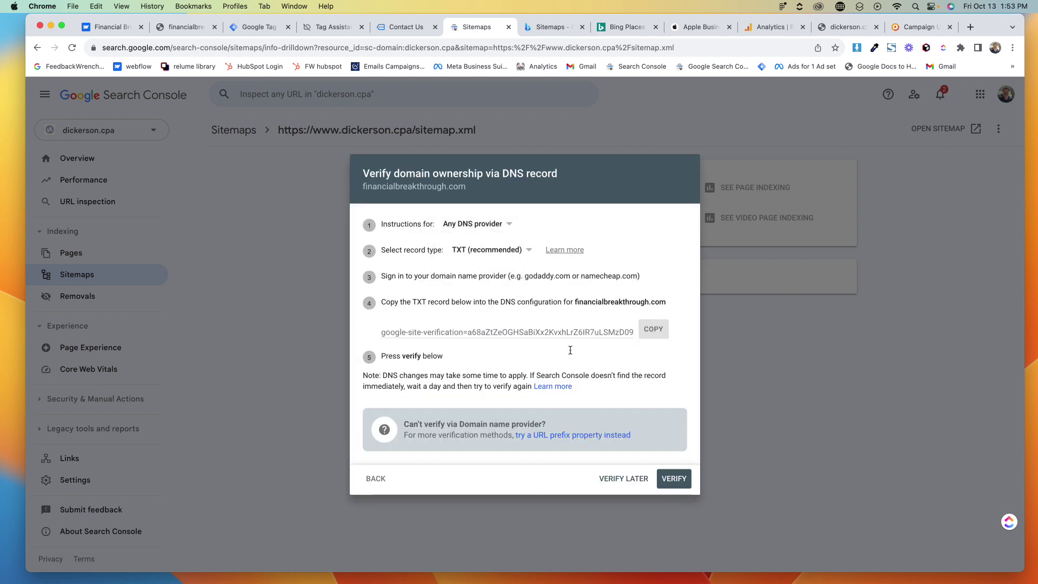
{"action": "triple_click", "coordinate": [563, 330]}
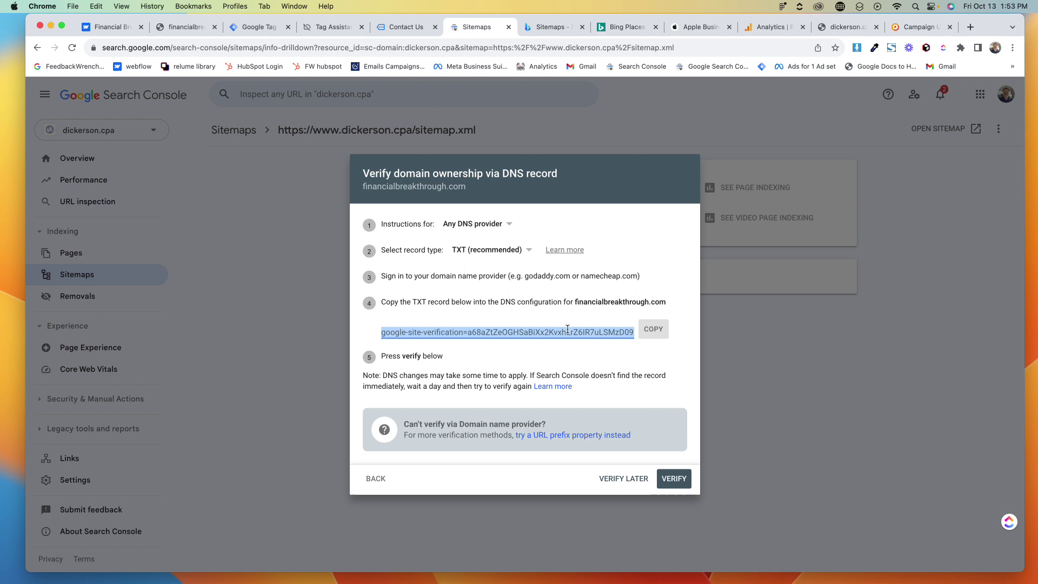
{"action": "left_click", "coordinate": [644, 328]}
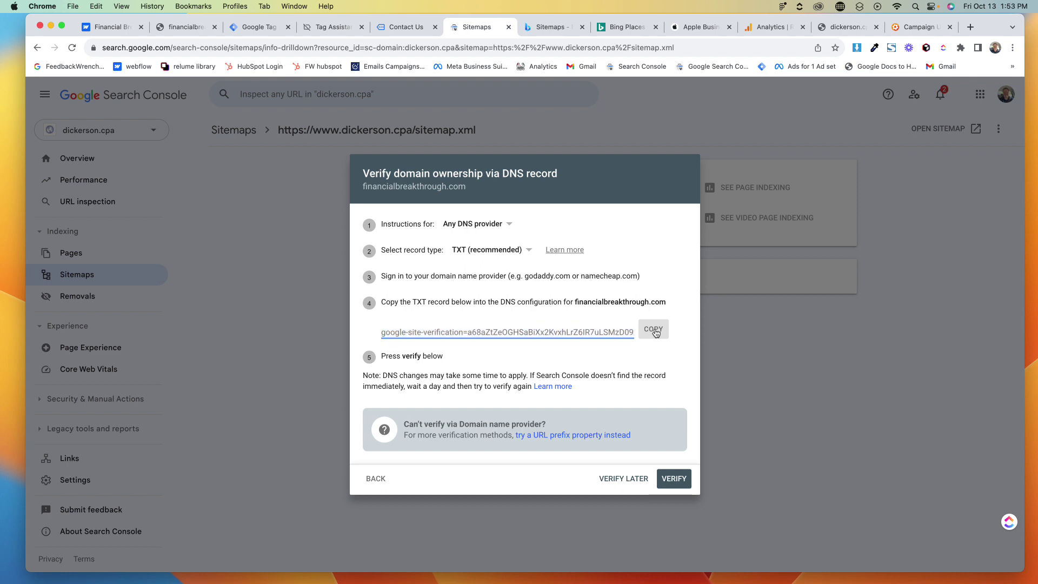
{"action": "left_click", "coordinate": [654, 330]}
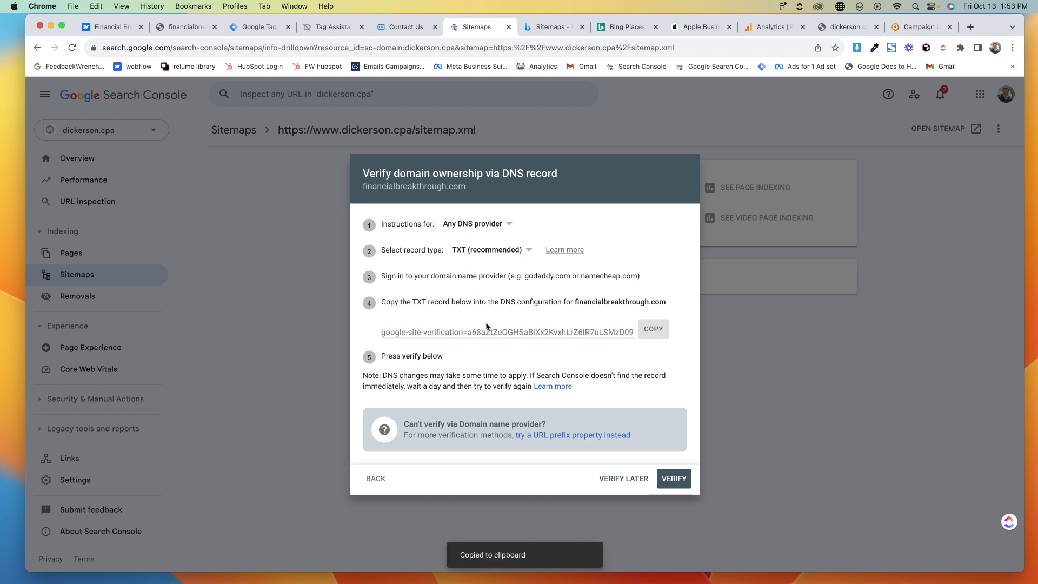
Start a new GoDaddy TXT record with name @ and TTL 1/2 Hour, clearing a wrong pasted value
{"action": "left_click", "coordinate": [847, 26]}
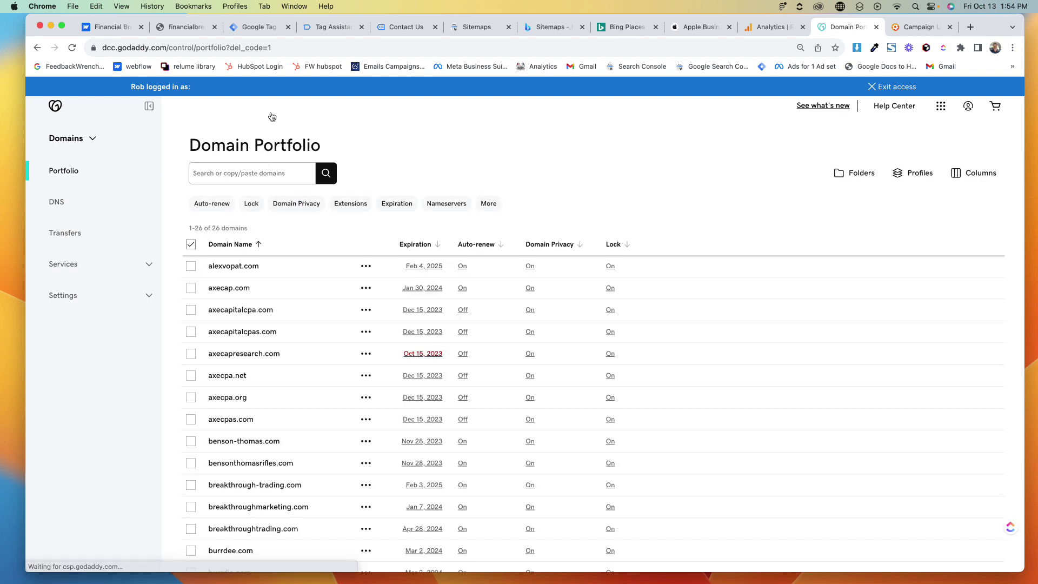
{"action": "scroll", "coordinate": [261, 284], "scroll_direction": "down", "scroll_amount": 1}
{"action": "scroll", "coordinate": [261, 285], "scroll_direction": "up", "scroll_amount": 1}
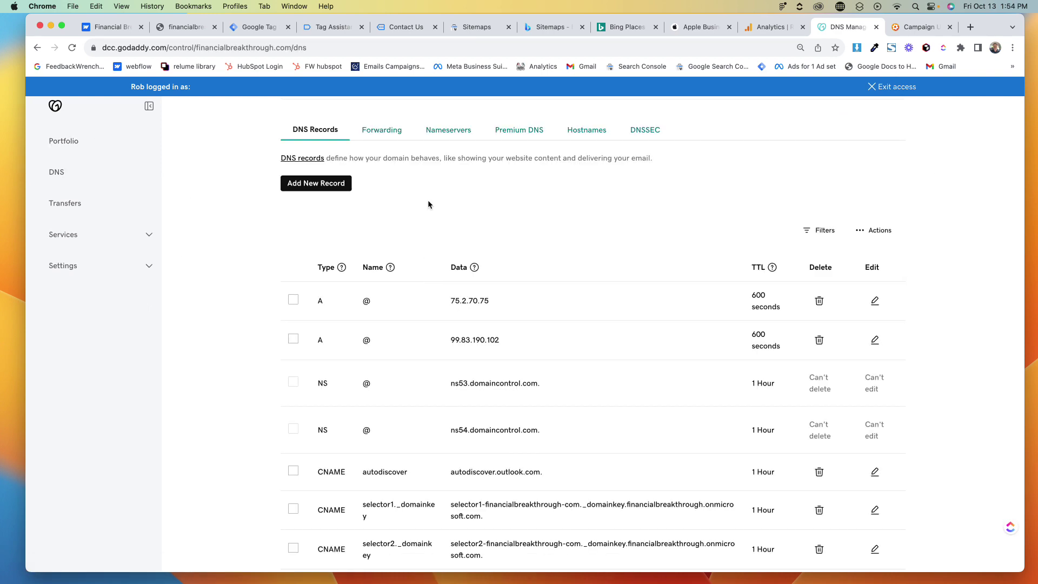
{"action": "scroll", "coordinate": [437, 204], "scroll_direction": "up", "scroll_amount": 3}
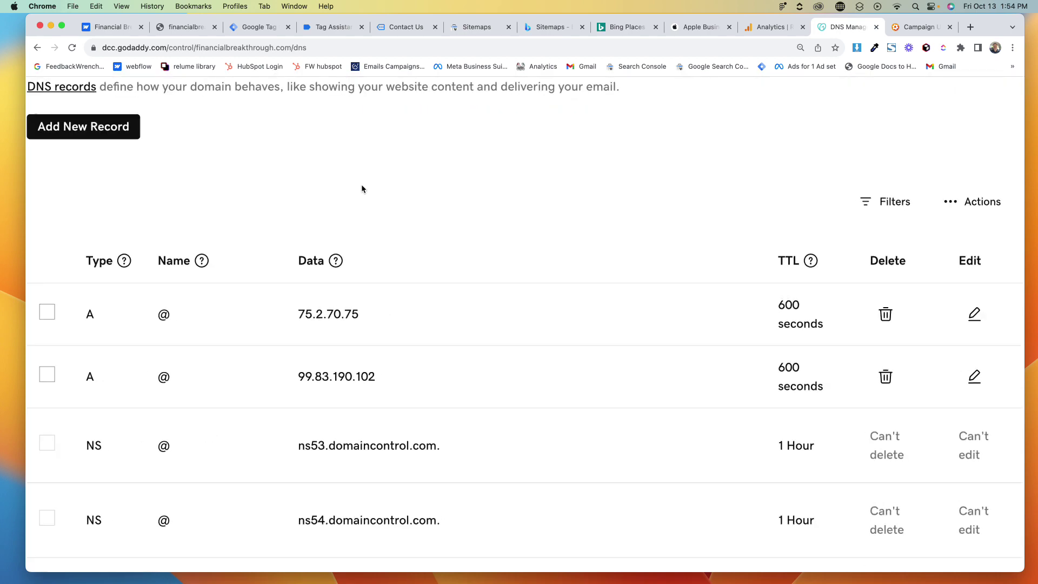
{"action": "left_click", "coordinate": [108, 128]}
{"action": "left_click", "coordinate": [139, 241]}
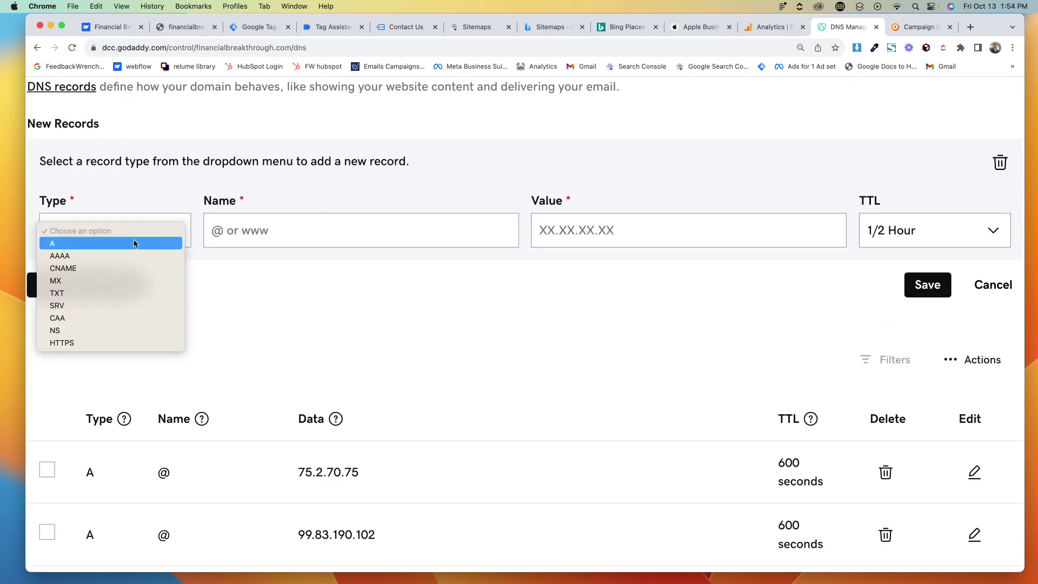
{"action": "left_click", "coordinate": [113, 292]}
{"action": "left_click", "coordinate": [249, 224]}
{"action": "type", "text": "@"}
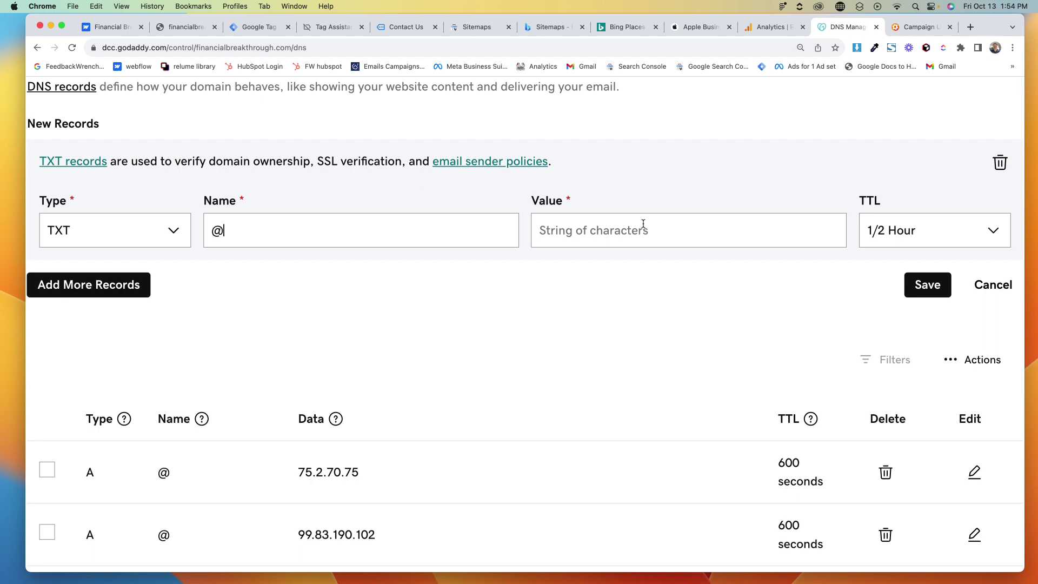
{"action": "left_click", "coordinate": [642, 225]}
{"action": "key", "text": "super+v"}
{"action": "left_click", "coordinate": [880, 230]}
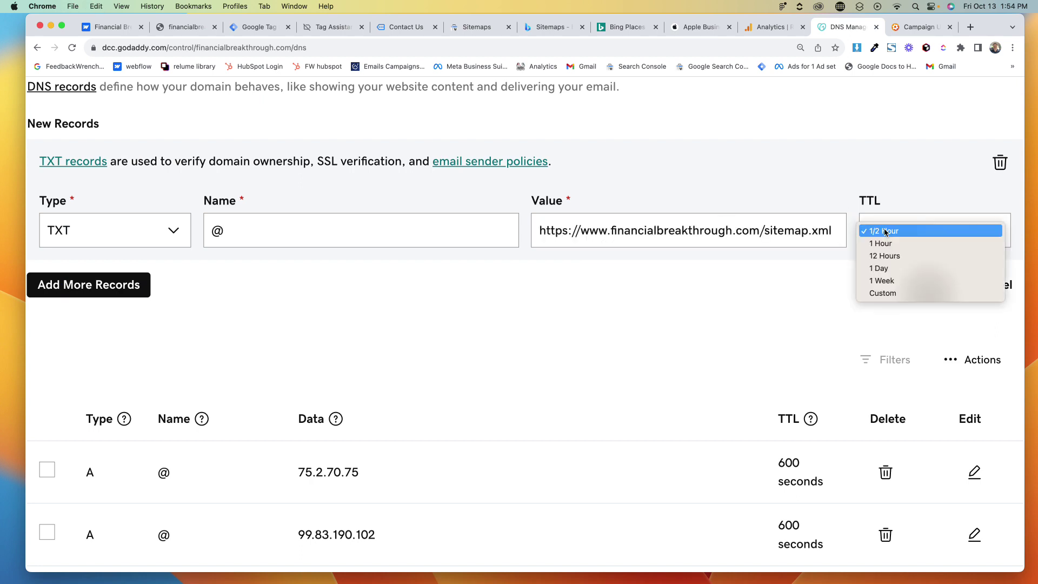
{"action": "left_click", "coordinate": [897, 157]}
{"action": "triple_click", "coordinate": [775, 231]}
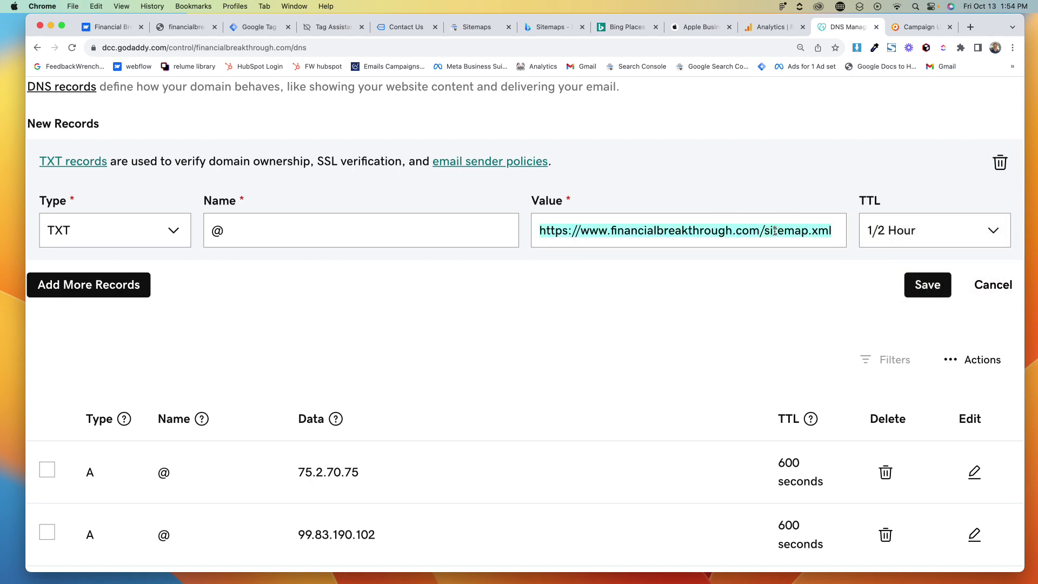
{"action": "key", "text": "BackSpace"}
Copy Google's verification string into the TXT record's value and save the record
{"action": "left_click", "coordinate": [479, 27]}
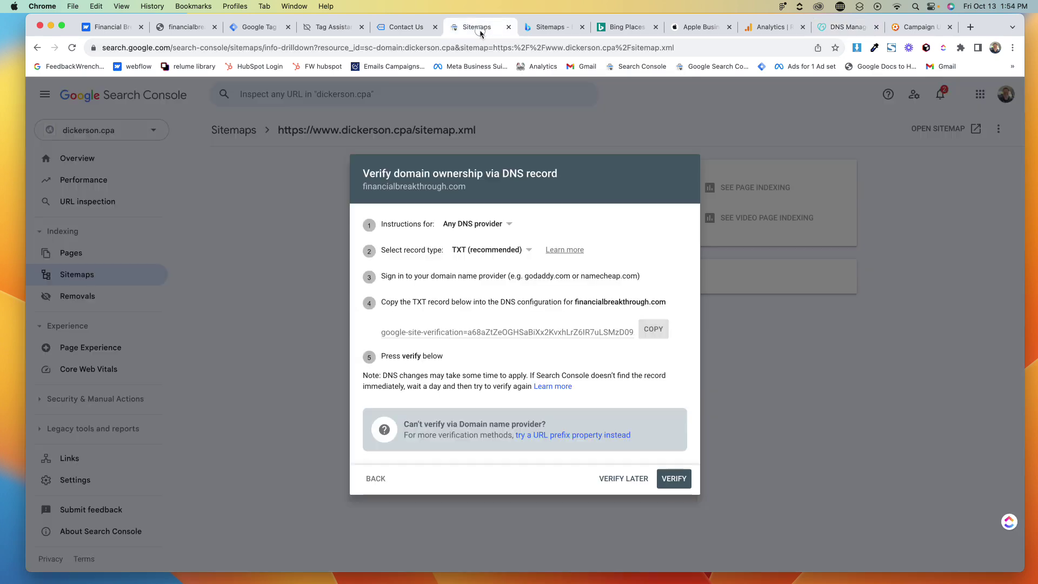
{"action": "left_click", "coordinate": [646, 330]}
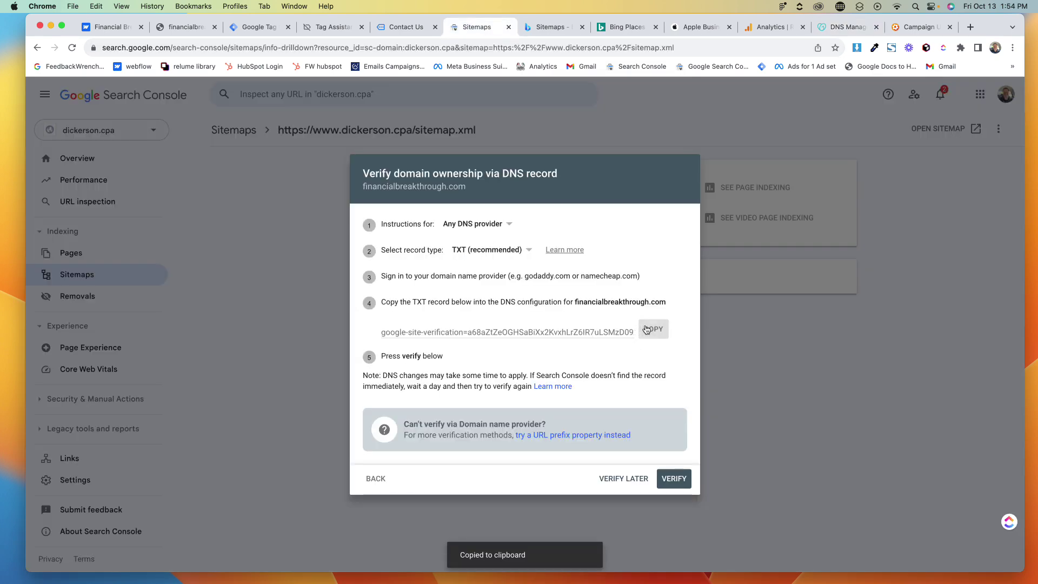
{"action": "left_click", "coordinate": [835, 27]}
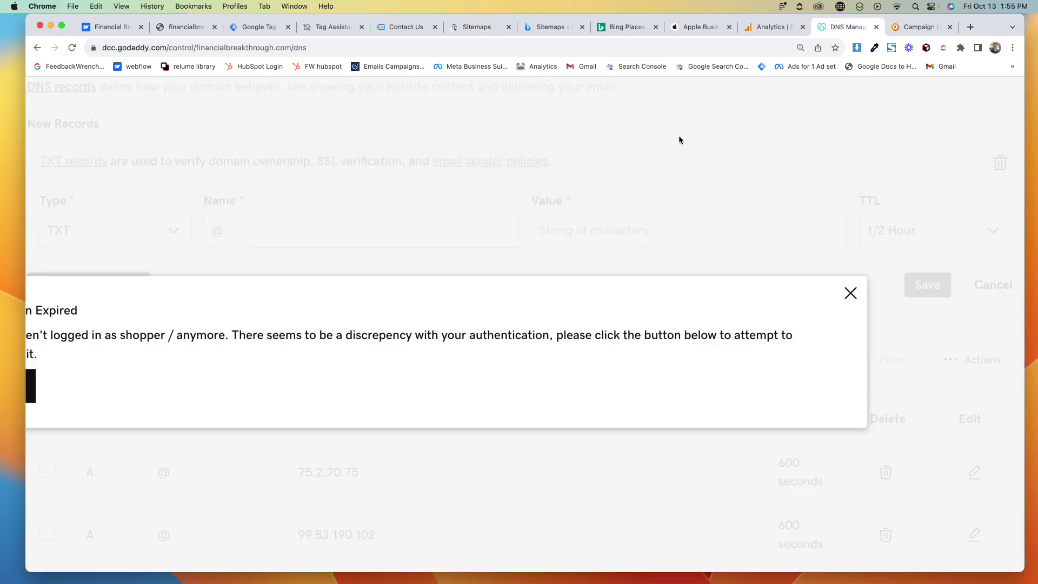
{"action": "left_click", "coordinate": [851, 293]}
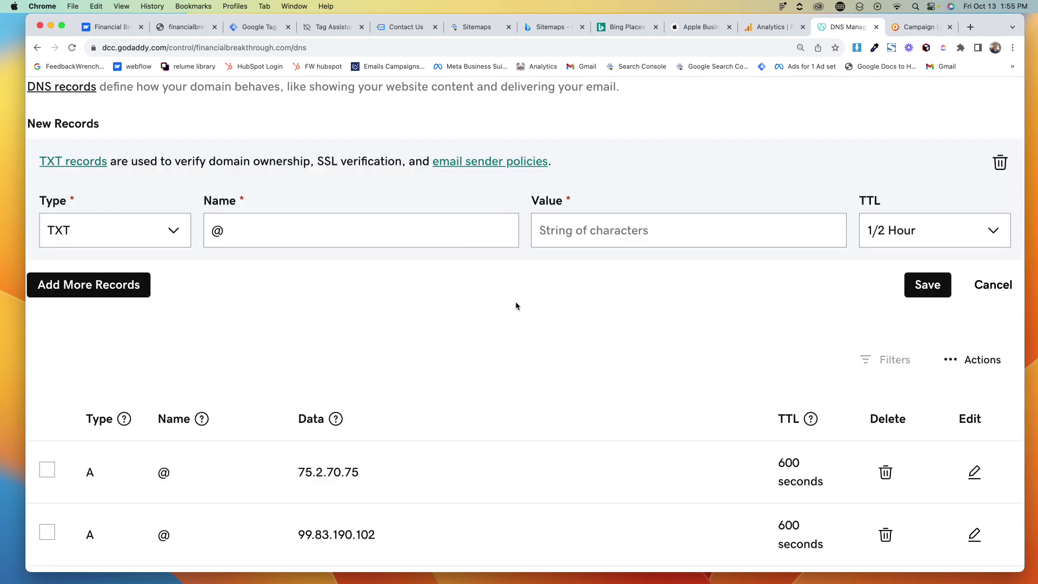
{"action": "left_click", "coordinate": [583, 241]}
{"action": "key", "text": "cmd+v"}
{"action": "left_click", "coordinate": [908, 279]}
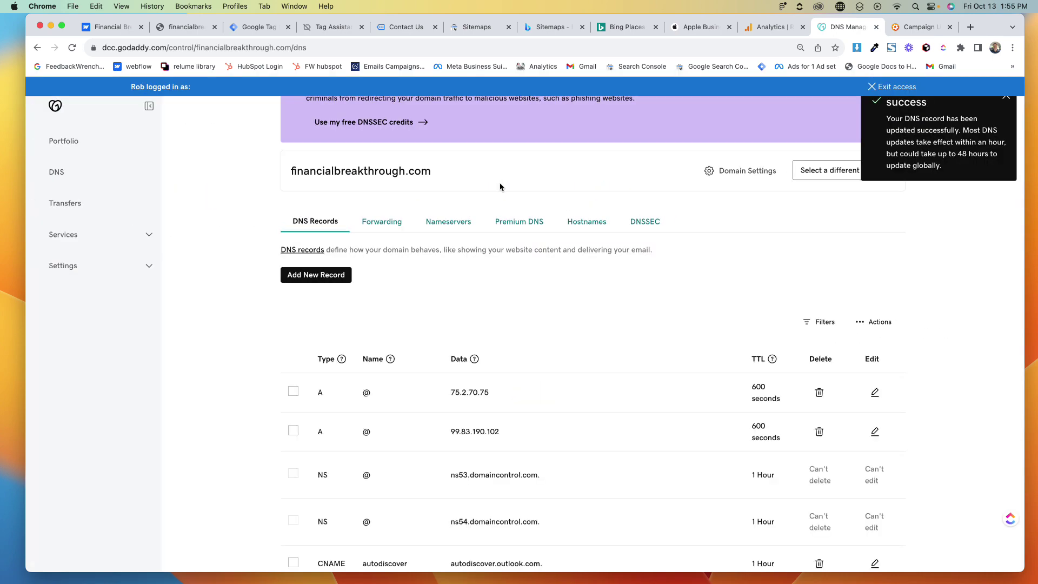
{"action": "scroll", "coordinate": [500, 187], "scroll_direction": "up", "scroll_amount": 3}
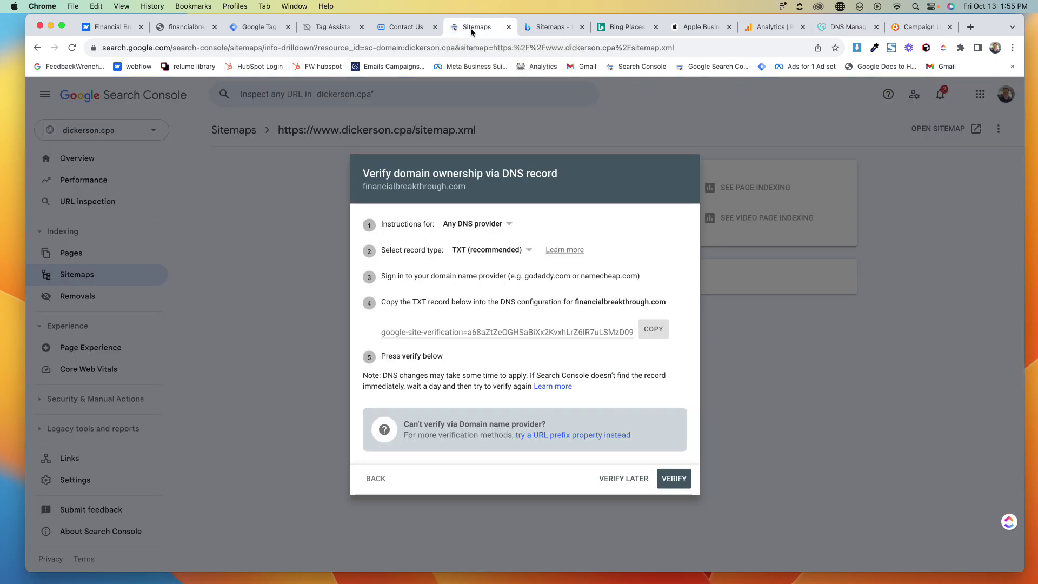
Retry verifying financialbreakthrough.com, dismiss the failure, and keep instructions for any DNS provider
{"action": "left_click", "coordinate": [672, 479]}
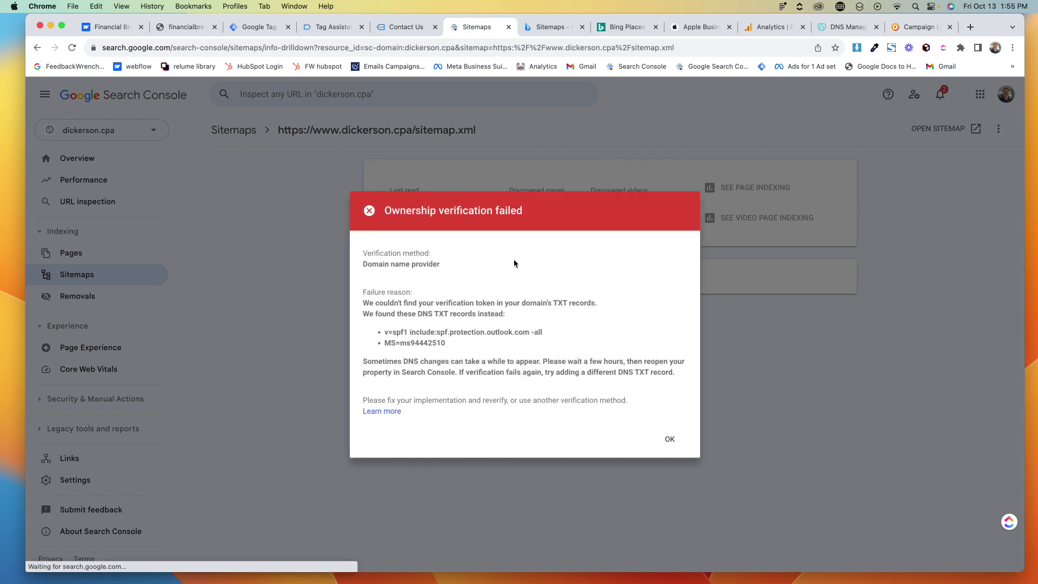
{"action": "left_click", "coordinate": [671, 444]}
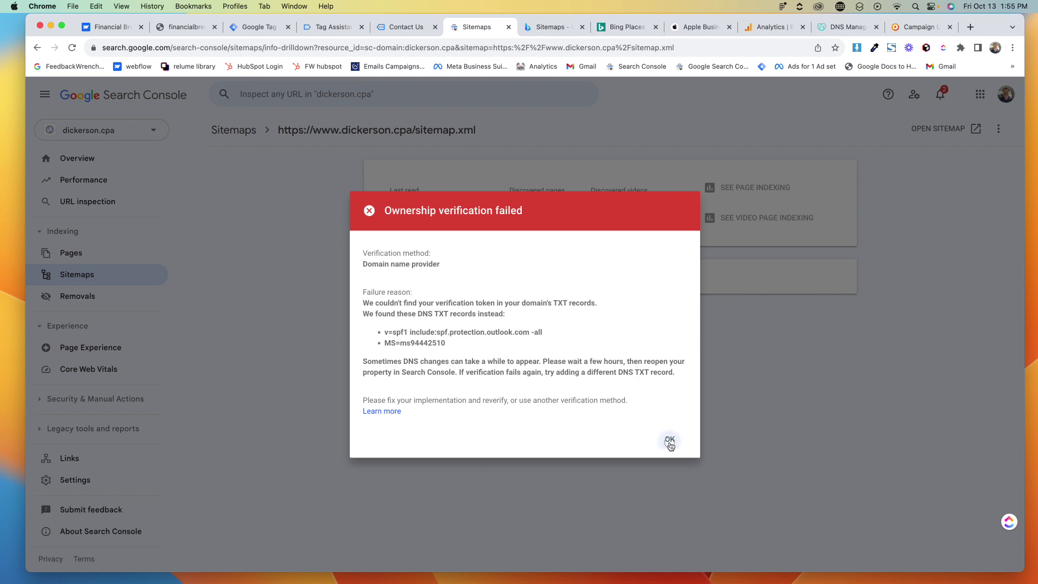
{"action": "left_click", "coordinate": [486, 275]}
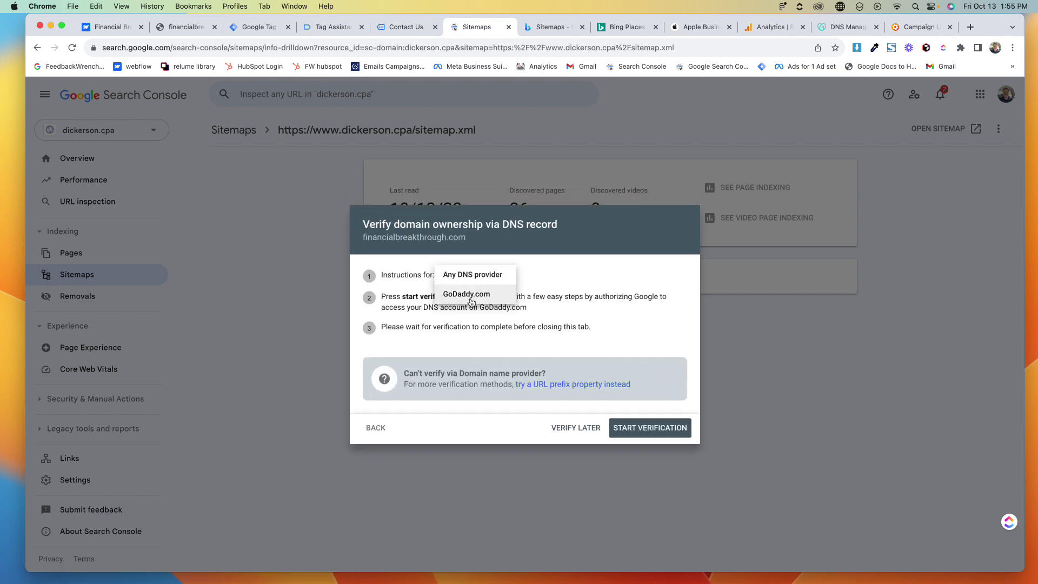
{"action": "left_click", "coordinate": [472, 275]}
Switch the verification record type to CNAME and copy the CNAME label for GoDaddy
{"action": "left_click", "coordinate": [465, 256]}
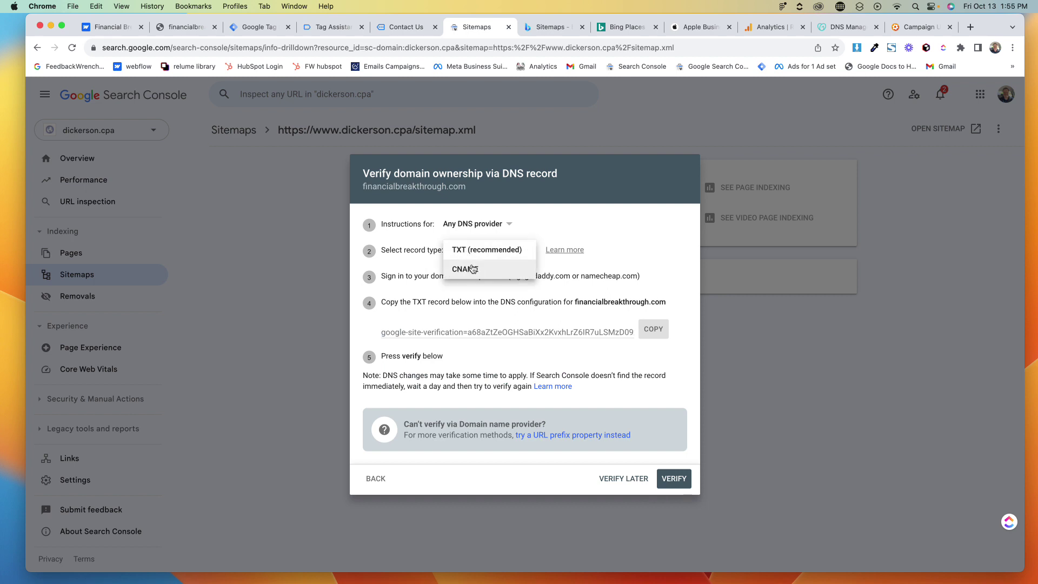
{"action": "left_click", "coordinate": [482, 272]}
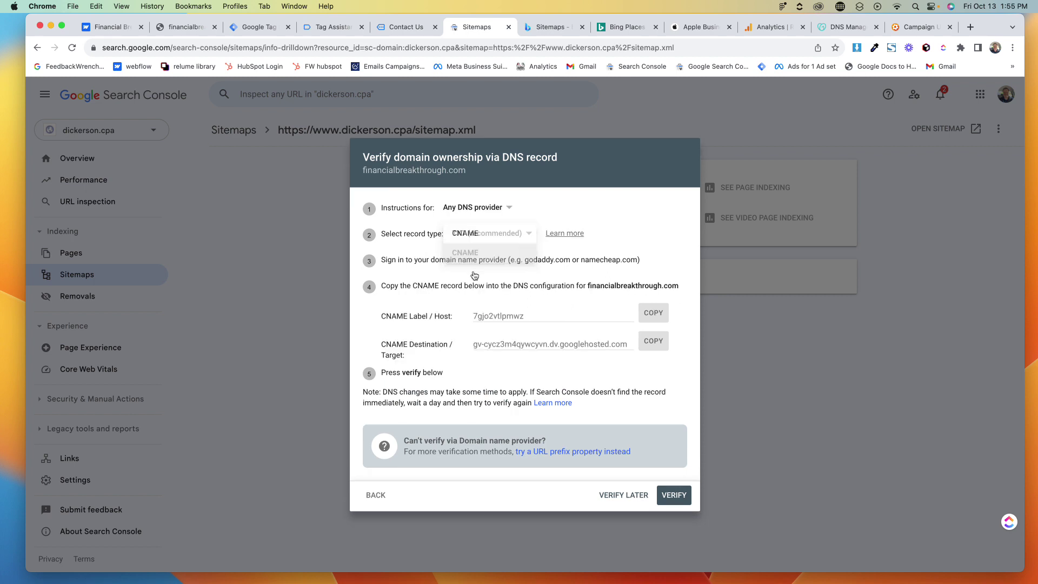
{"action": "left_click", "coordinate": [497, 317]}
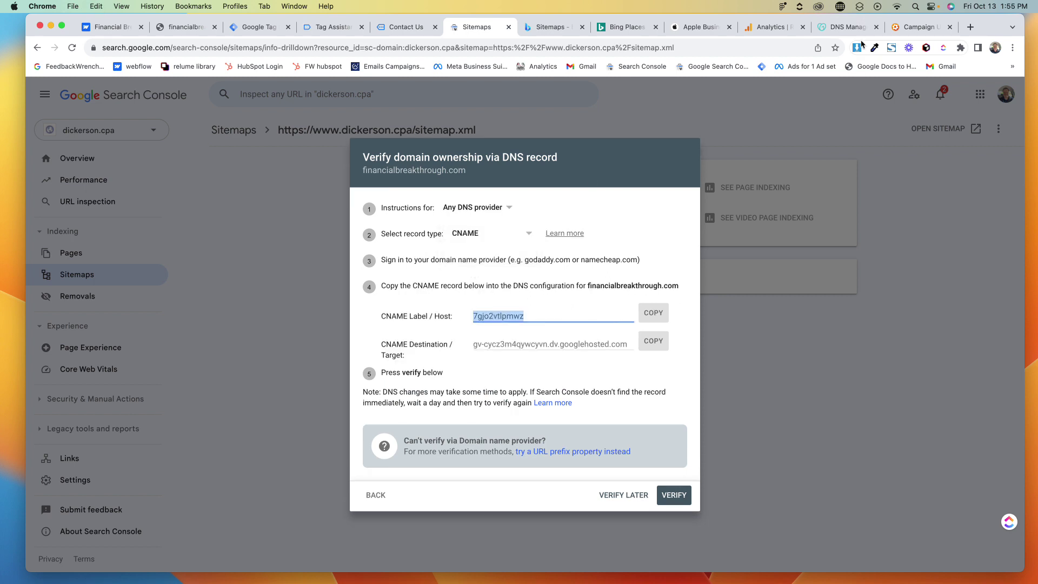
{"action": "left_click", "coordinate": [846, 26]}
Dismiss GoDaddy's Session Expired notice and start a new CNAME DNS record
{"action": "left_click", "coordinate": [270, 346]}
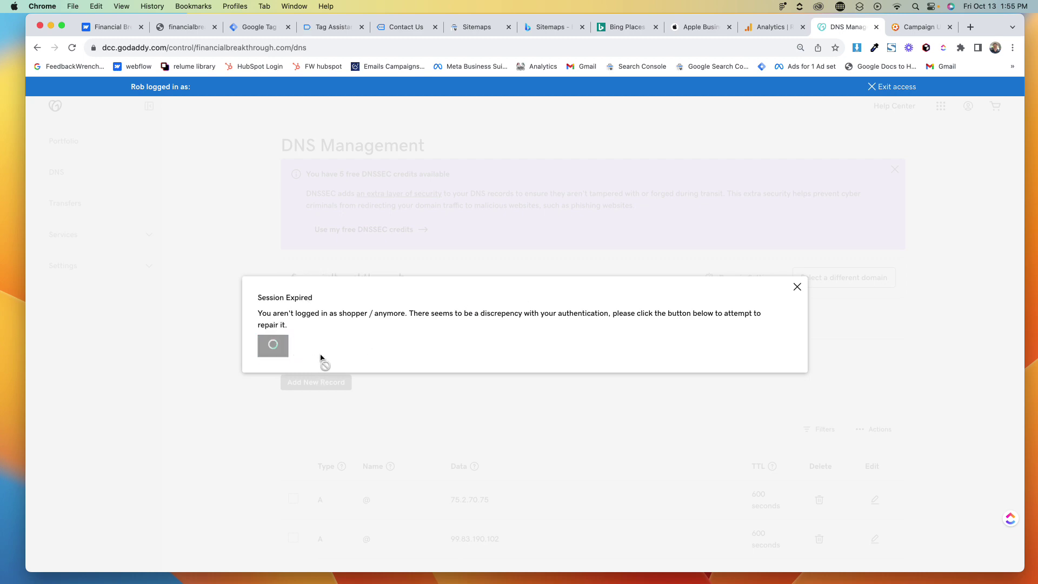
{"action": "left_click", "coordinate": [797, 287]}
{"action": "scroll", "coordinate": [453, 377], "scroll_direction": "down", "scroll_amount": 3}
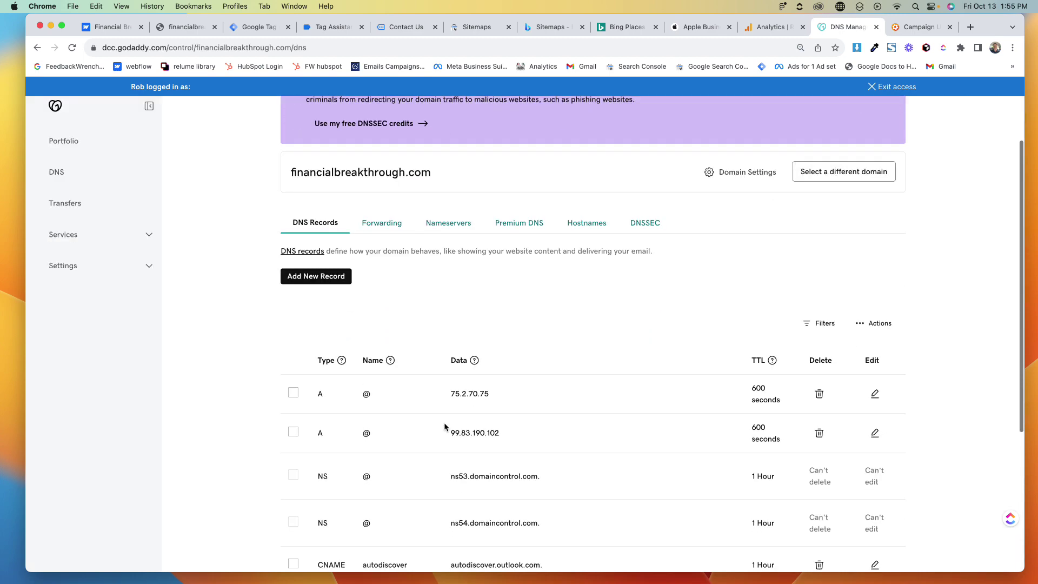
{"action": "left_click", "coordinate": [316, 276]}
{"action": "left_click", "coordinate": [338, 341]}
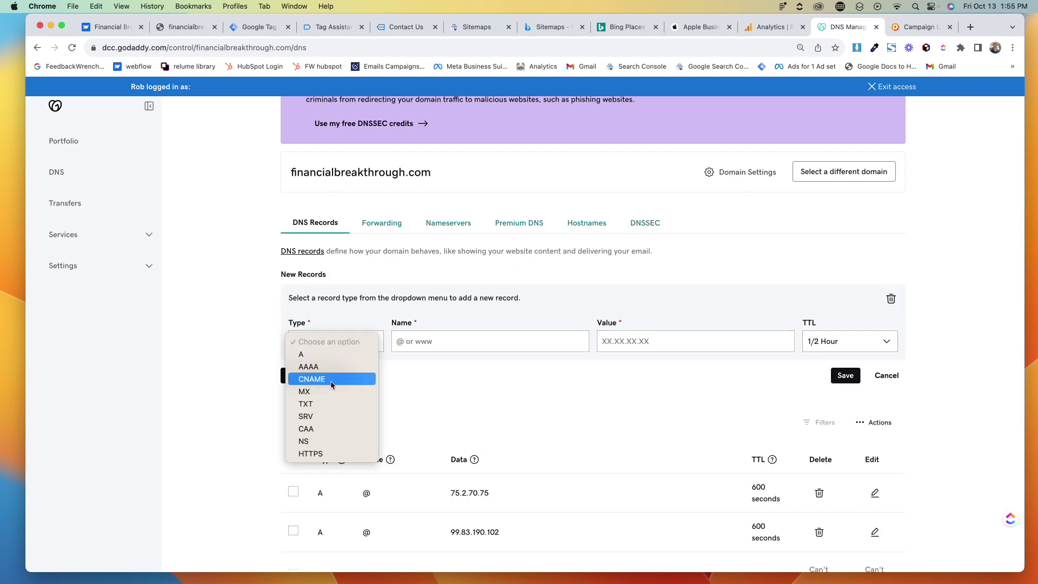
{"action": "left_click", "coordinate": [312, 379]}
Paste Google's CNAME label into the new record's Name field
{"action": "left_click", "coordinate": [425, 340]}
{"action": "left_click", "coordinate": [637, 342]}
{"action": "key", "text": "super+v"}
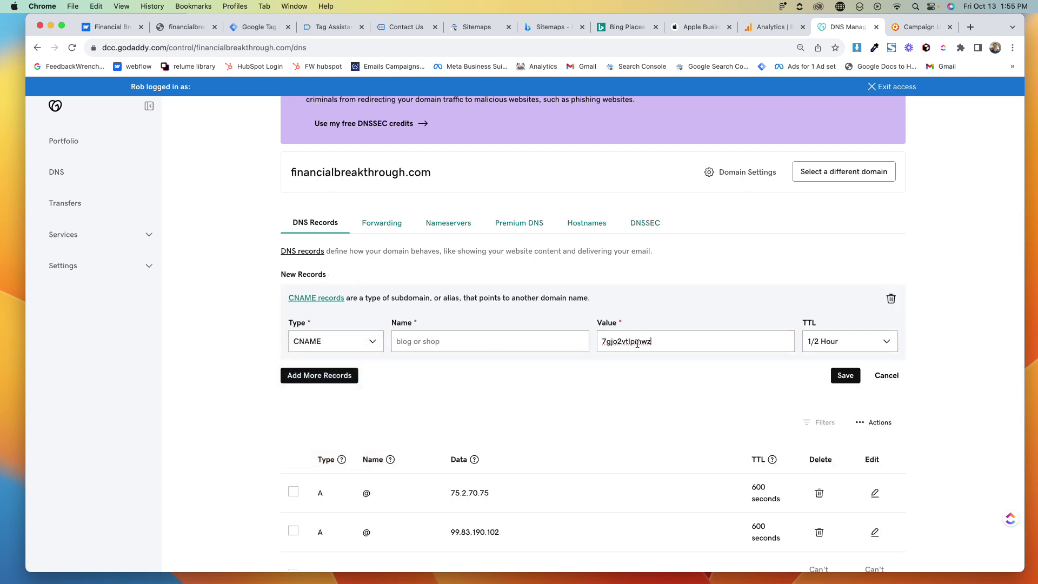
{"action": "key", "text": "super+z"}
{"action": "left_click", "coordinate": [513, 350]}
{"action": "key", "text": "super+v"}
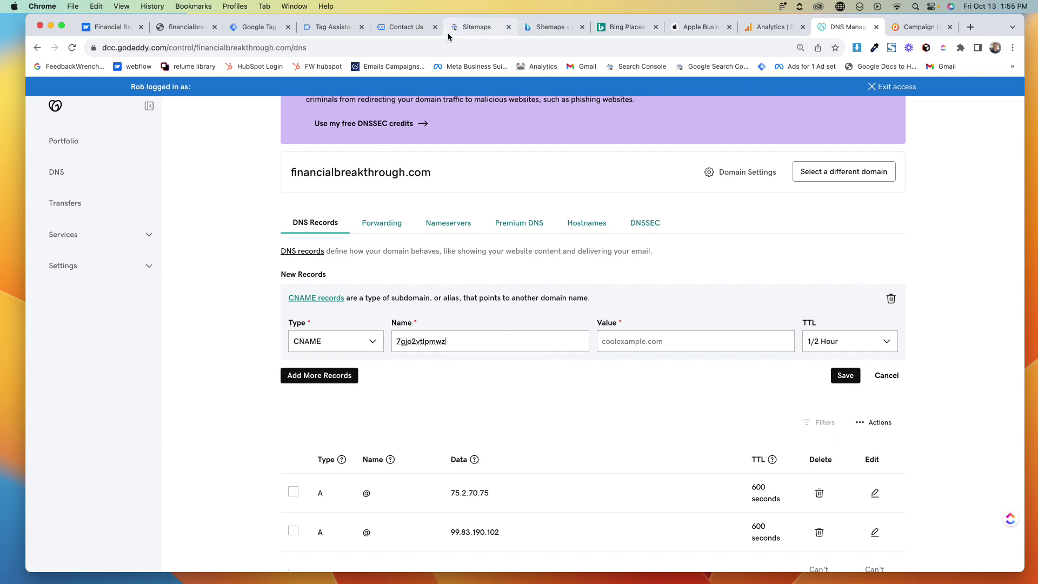
Copy the CNAME destination value from the Search Console verification dialog
{"action": "left_click_drag", "start_coordinate": [448, 32], "coordinate": [769, 30]}
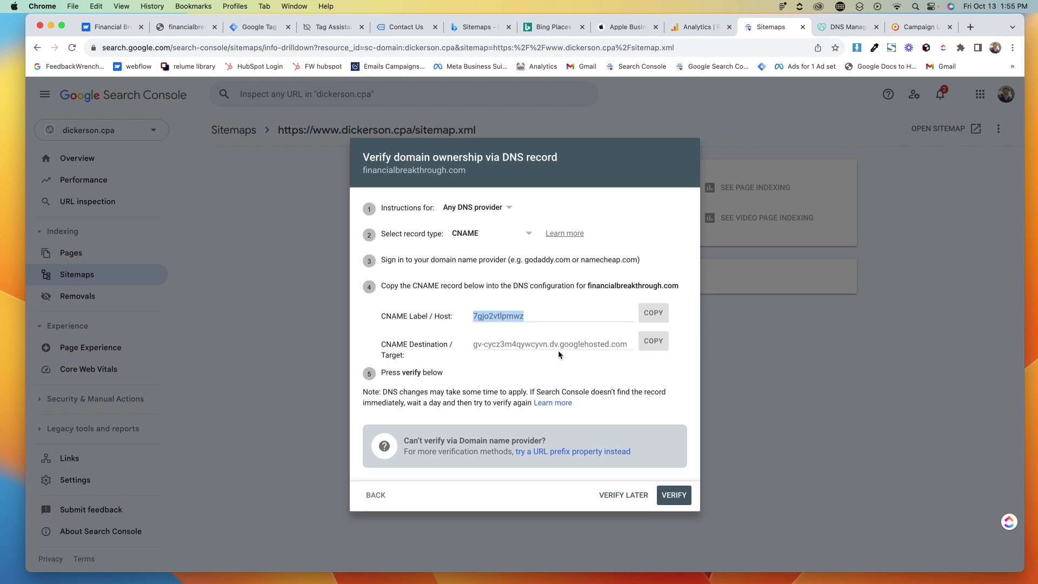
{"action": "triple_click", "coordinate": [581, 342]}
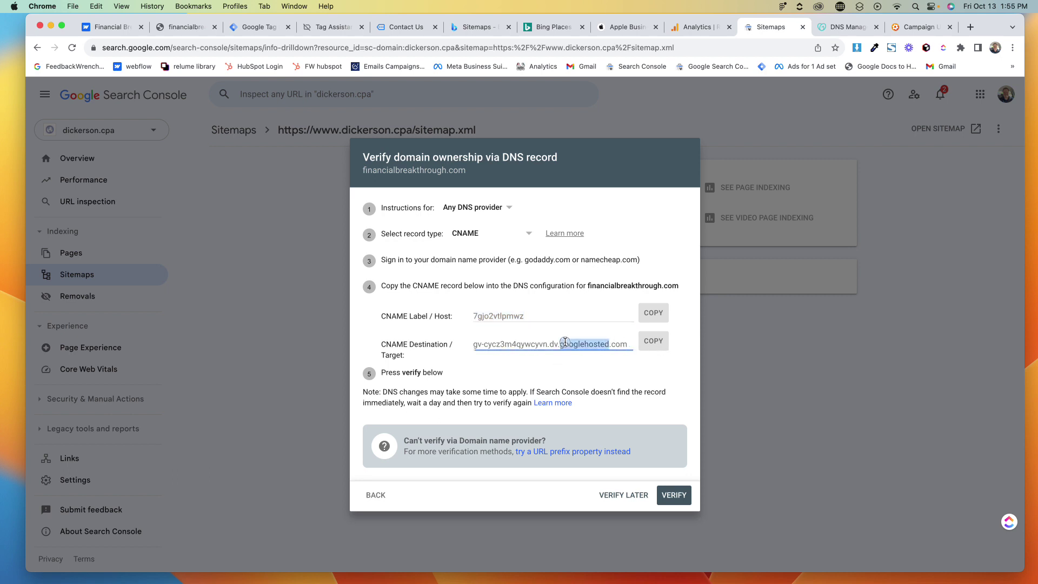
{"action": "left_click", "coordinate": [657, 342]}
Paste the googlehosted.com target into the record's Value field and save the CNAME record
{"action": "left_click", "coordinate": [846, 27]}
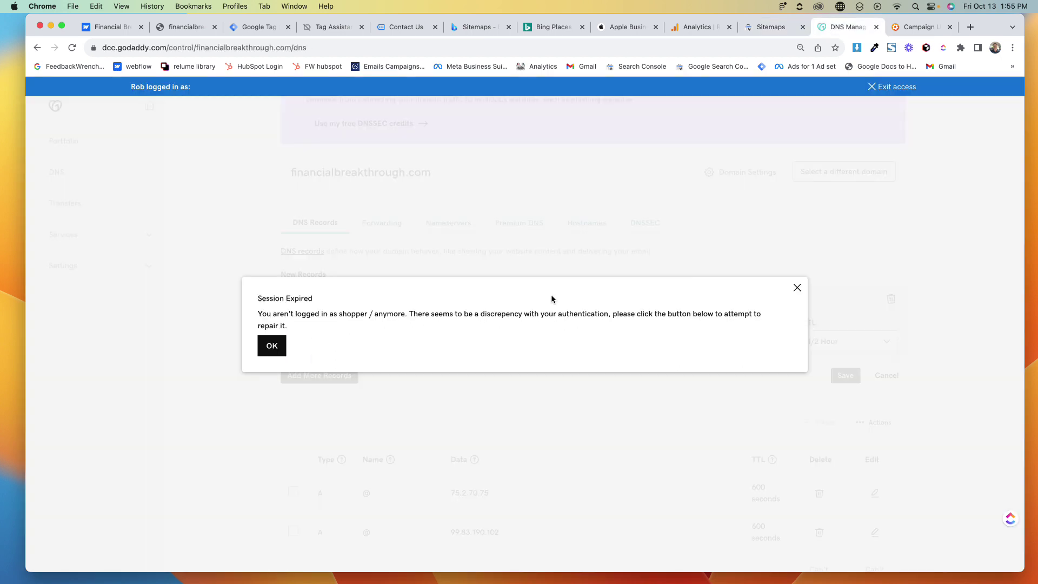
{"action": "left_click", "coordinate": [271, 346]}
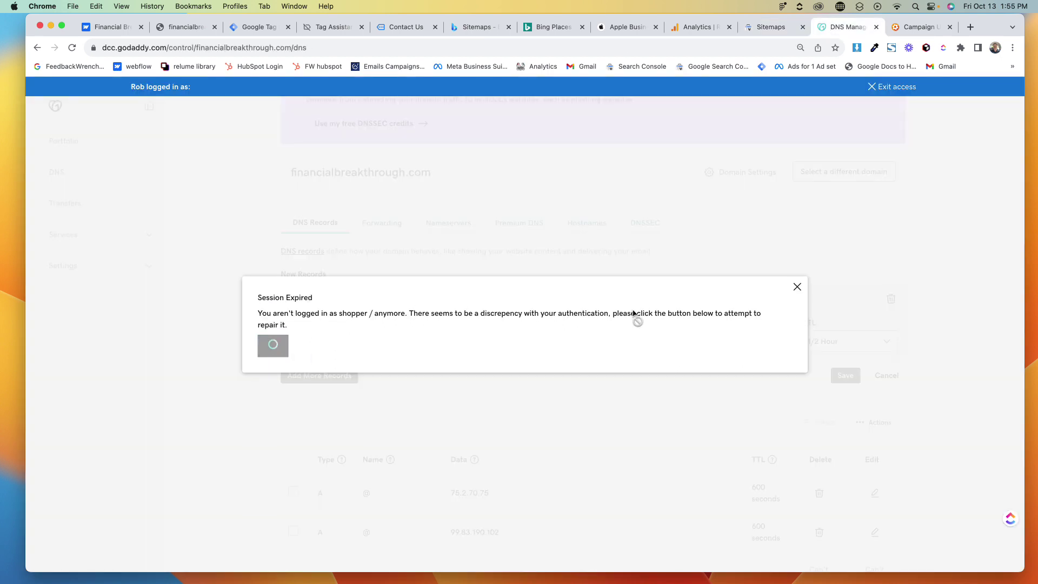
{"action": "left_click", "coordinate": [802, 289]}
{"action": "left_click", "coordinate": [623, 345]}
{"action": "key", "text": "super+v"}
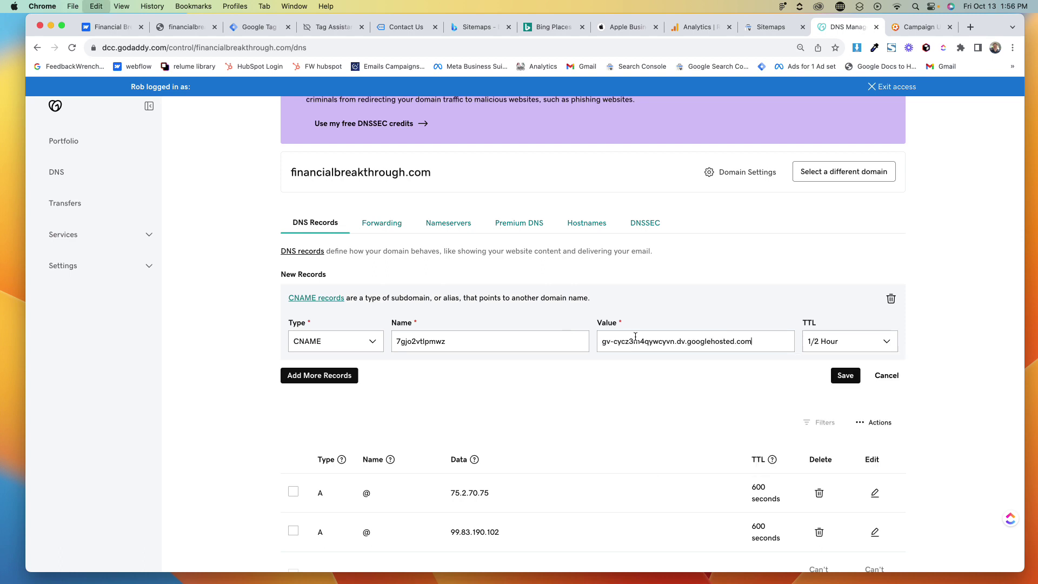
{"action": "left_click", "coordinate": [846, 376]}
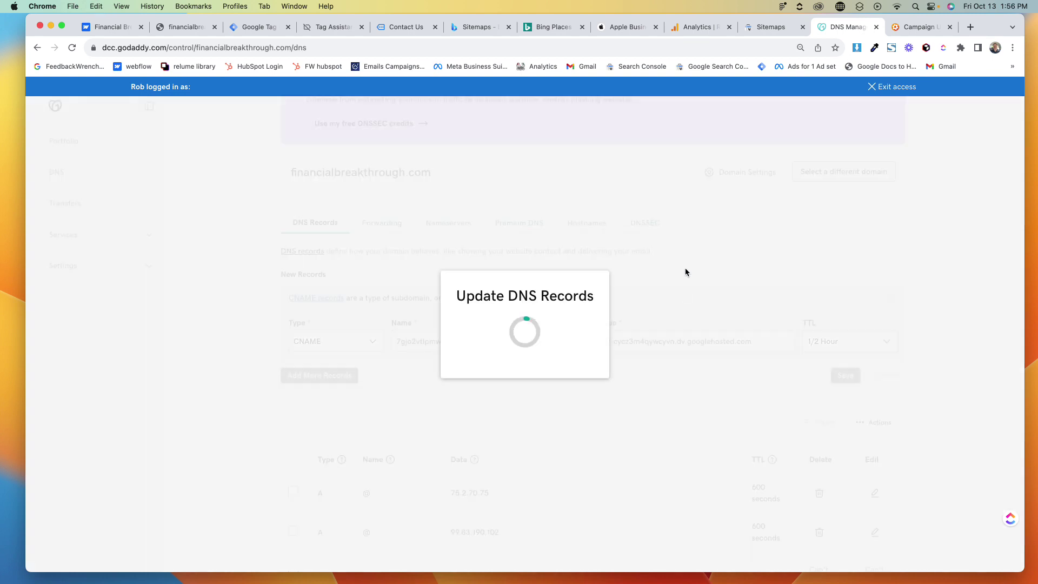
Verify financialbreakthrough.com again and, after it fails, choose Verify Later
{"action": "left_click", "coordinate": [768, 28]}
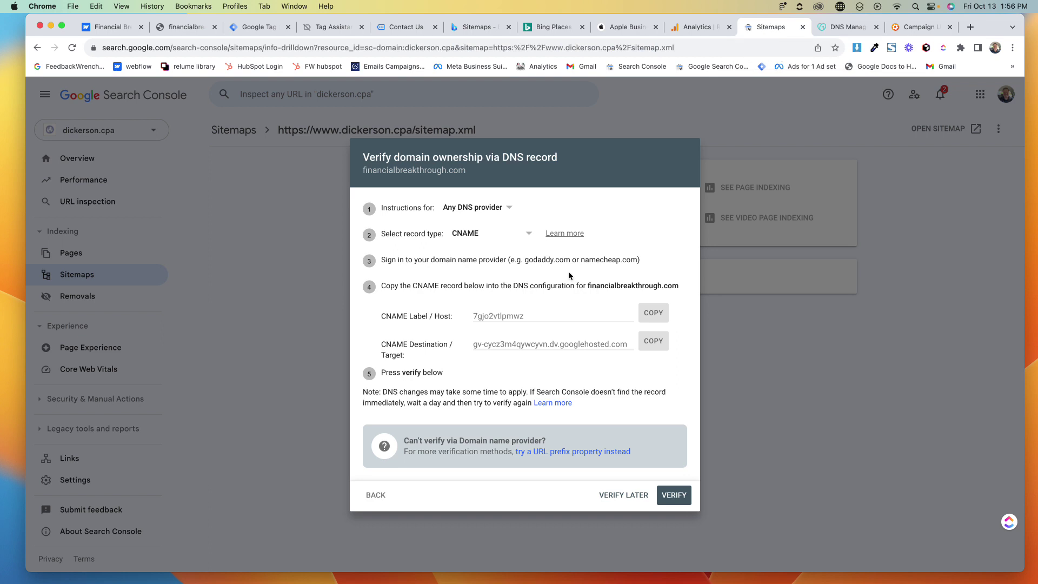
{"action": "left_click", "coordinate": [674, 498]}
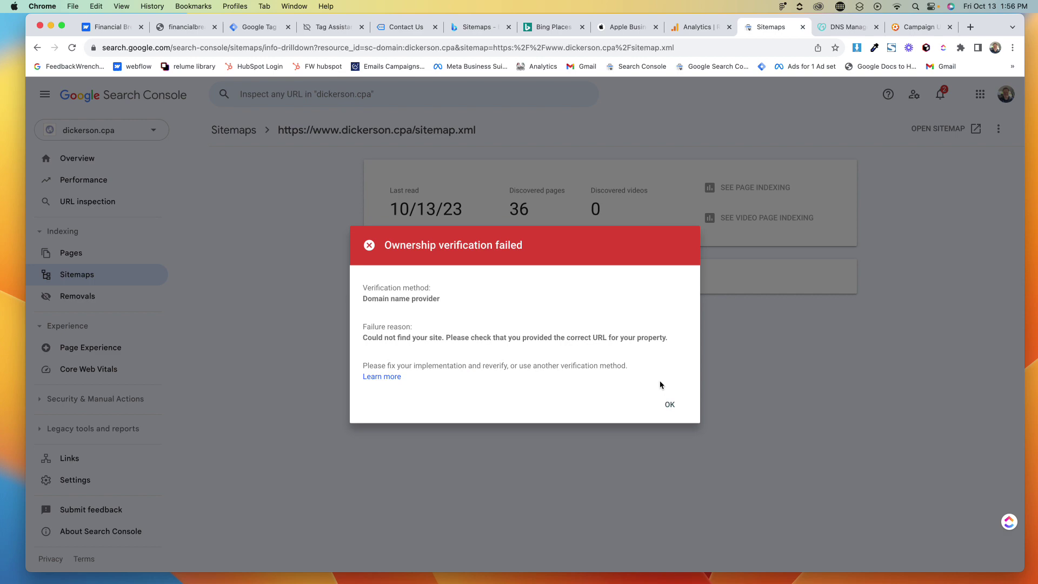
{"action": "left_click", "coordinate": [670, 405]}
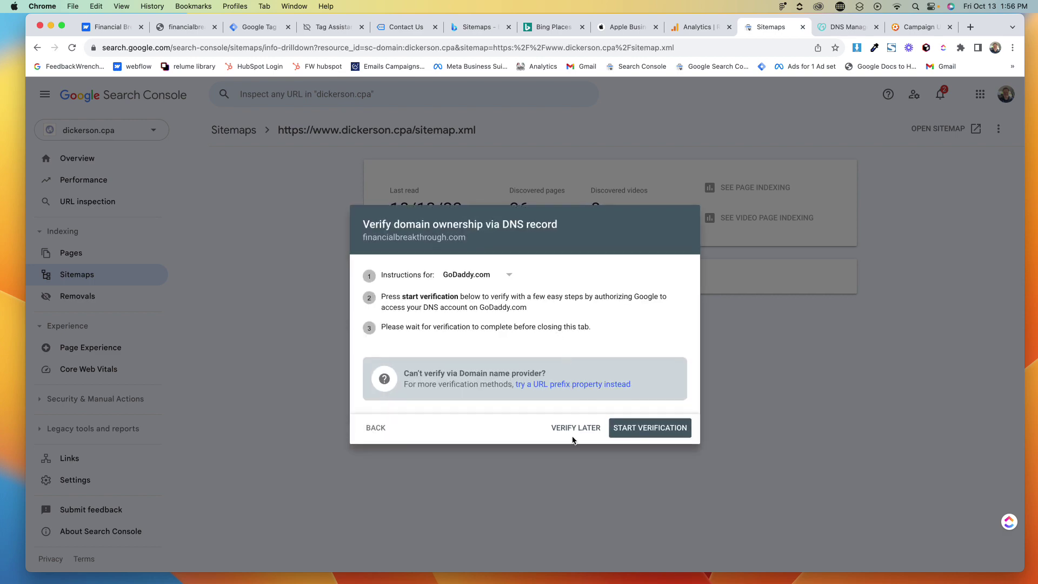
{"action": "left_click", "coordinate": [576, 428]}
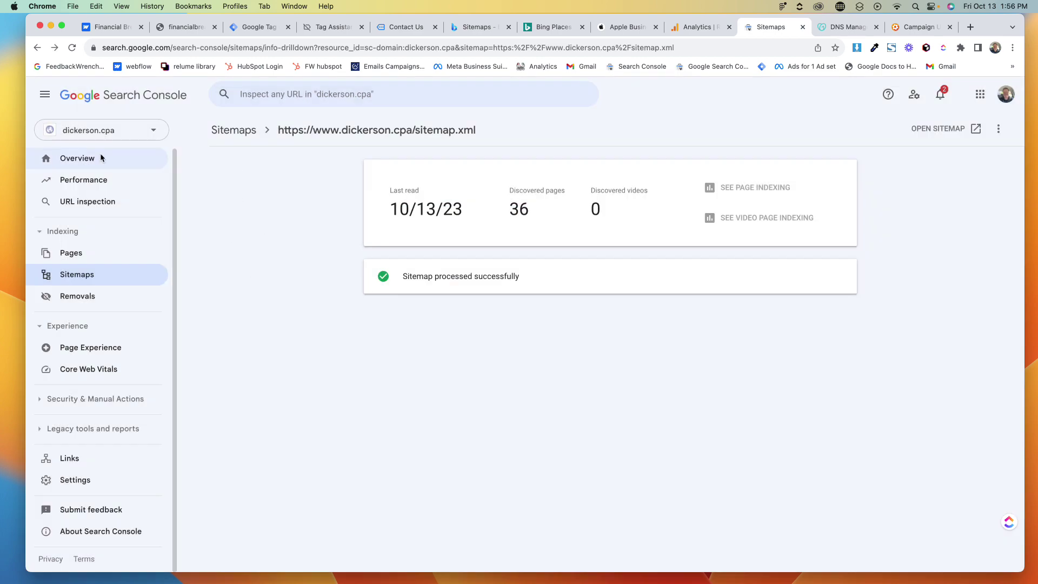
Open Overview and switch Search Console to the bluepeakfinancial.com property
{"action": "left_click", "coordinate": [67, 156]}
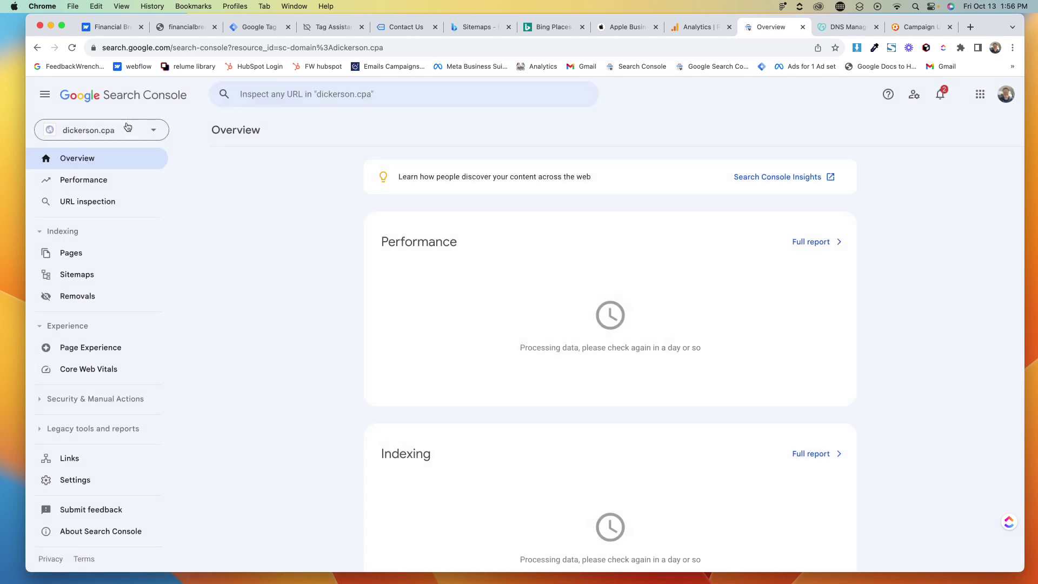
{"action": "left_click", "coordinate": [137, 130]}
{"action": "type", "text": "financ"}
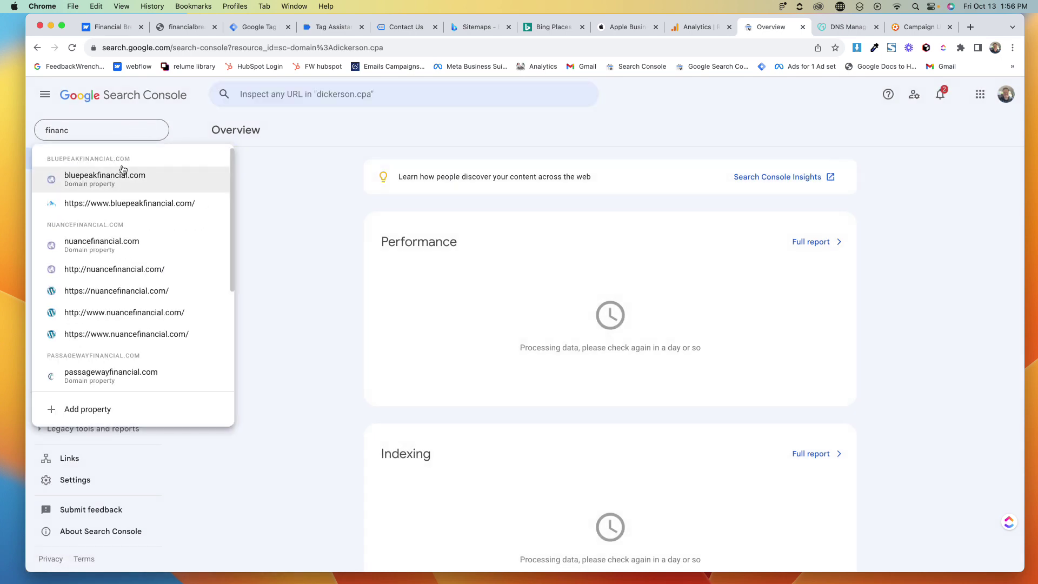
{"action": "left_click", "coordinate": [116, 181]}
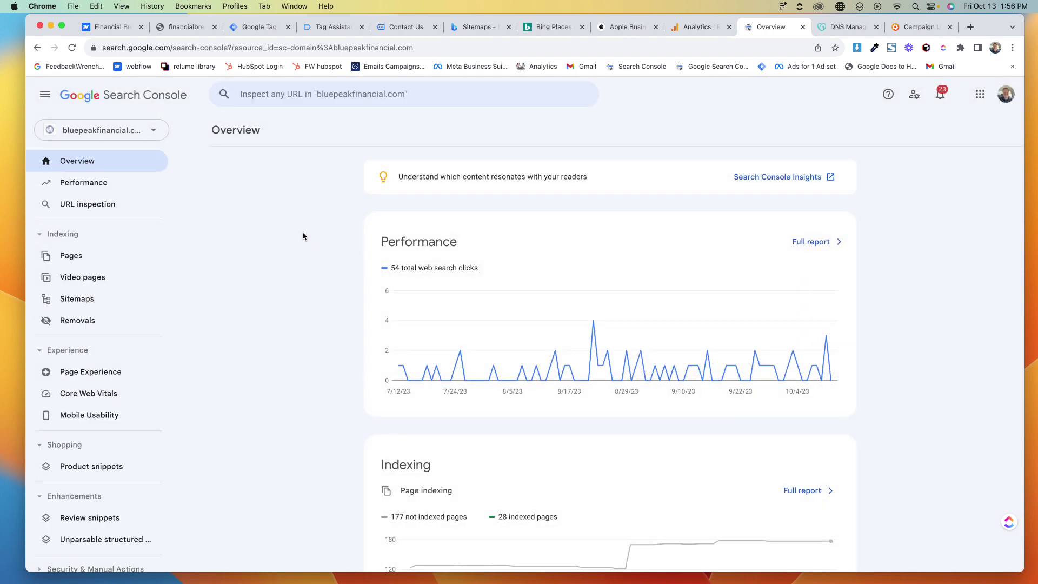
{"action": "left_click", "coordinate": [331, 161]}
{"action": "left_click", "coordinate": [474, 28]}
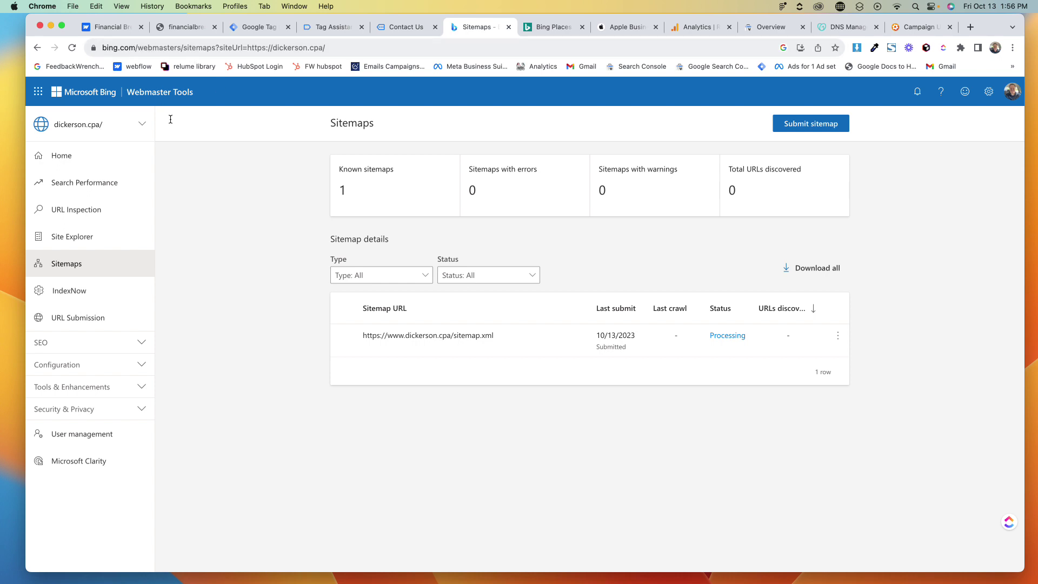
{"action": "left_click", "coordinate": [109, 118]}
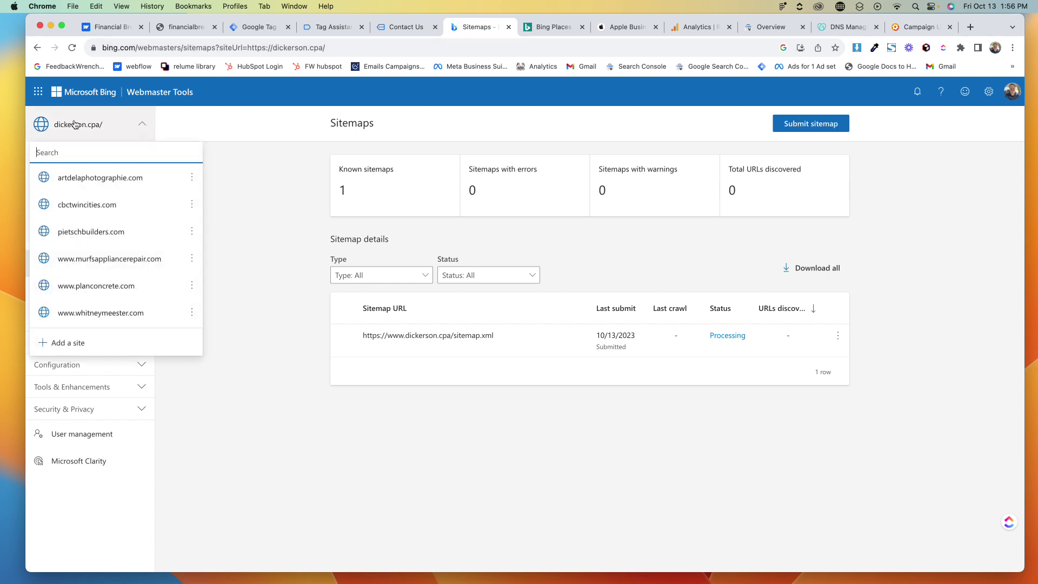
{"action": "left_click", "coordinate": [67, 346]}
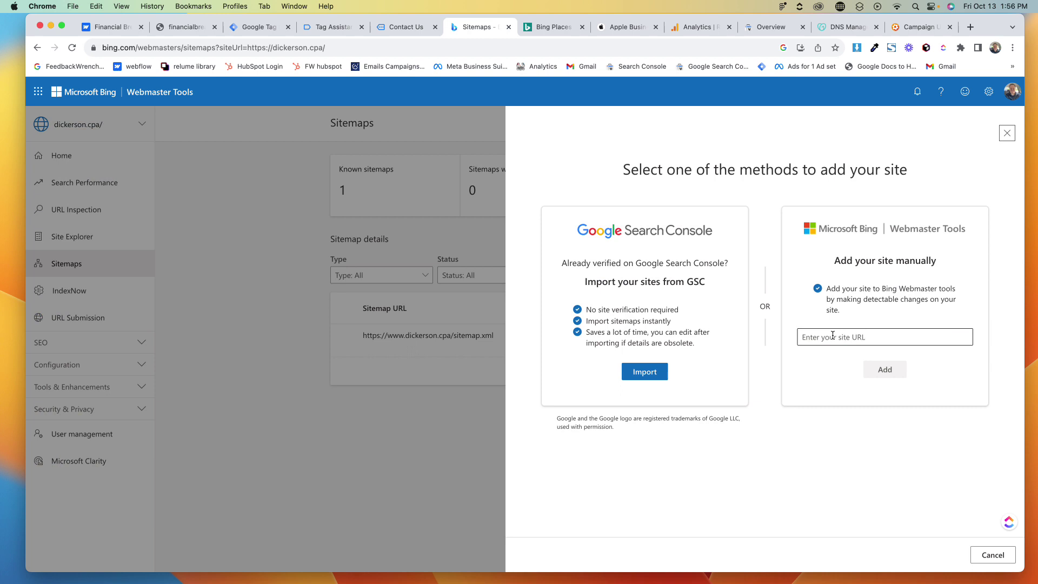
{"action": "left_click", "coordinate": [835, 337]}
{"action": "key", "text": "super+v"}
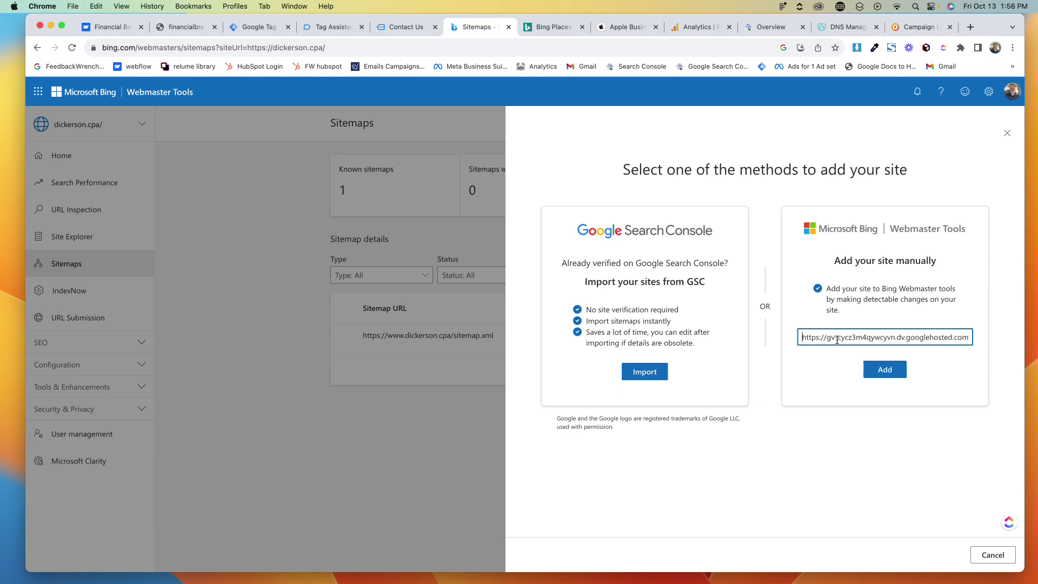
{"action": "key", "text": "super+a"}
{"action": "key", "text": "BackSpace"}
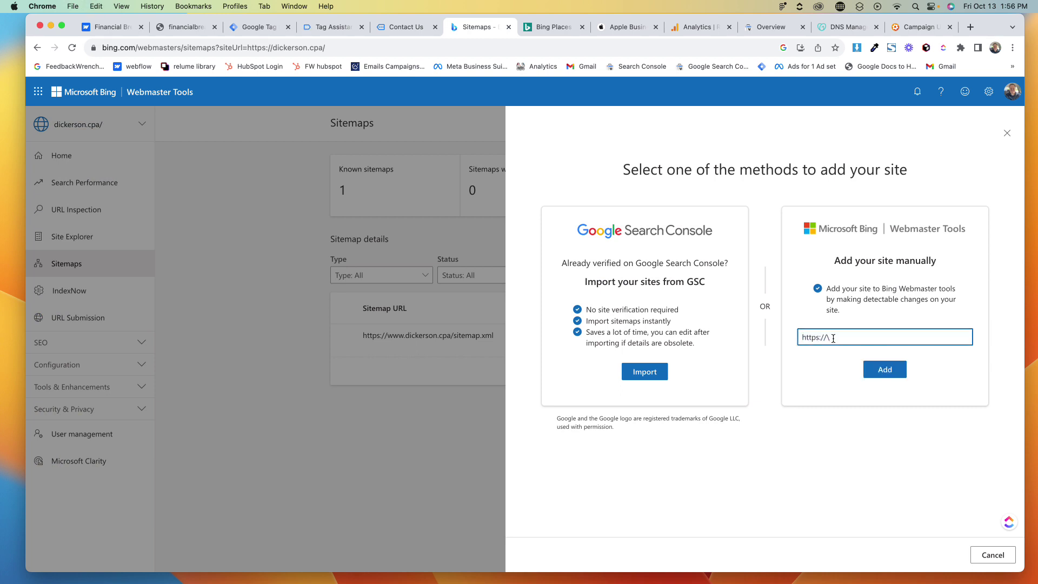
{"action": "key", "text": "BackSpace"}
{"action": "key", "text": "BackSpace"}
{"action": "key", "text": "BackSpace"}
{"action": "key", "text": "BackSpace"}
{"action": "key", "text": "BackSpace"}
{"action": "key", "text": "BackSpace"}
{"action": "key", "text": "BackSpace"}
{"action": "key", "text": "BackSpace"}
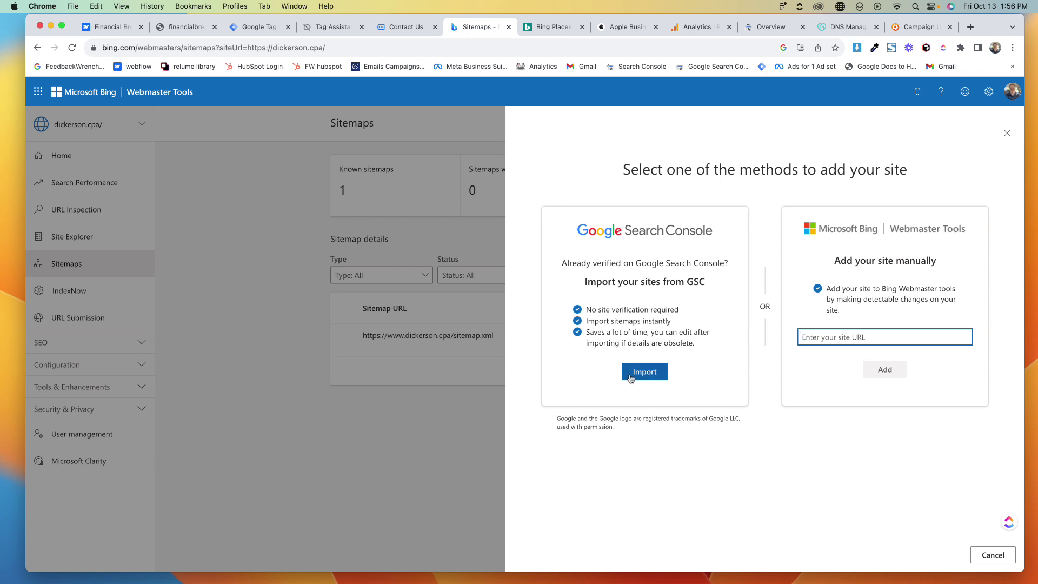
{"action": "left_click", "coordinate": [381, 166]}
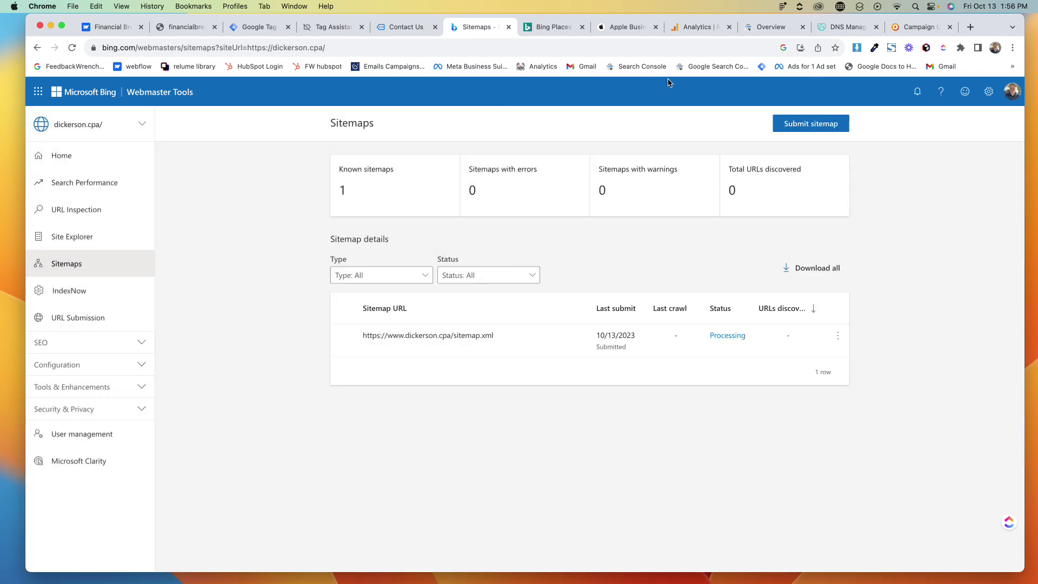
{"action": "left_click", "coordinate": [766, 27]}
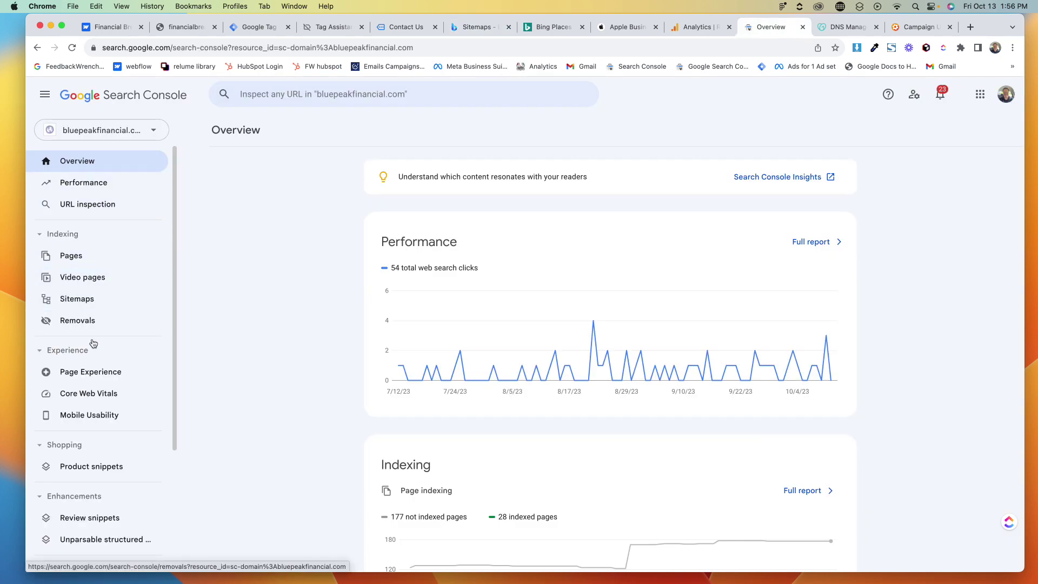
{"action": "left_click", "coordinate": [179, 27]}
{"action": "key", "text": "super+c"}
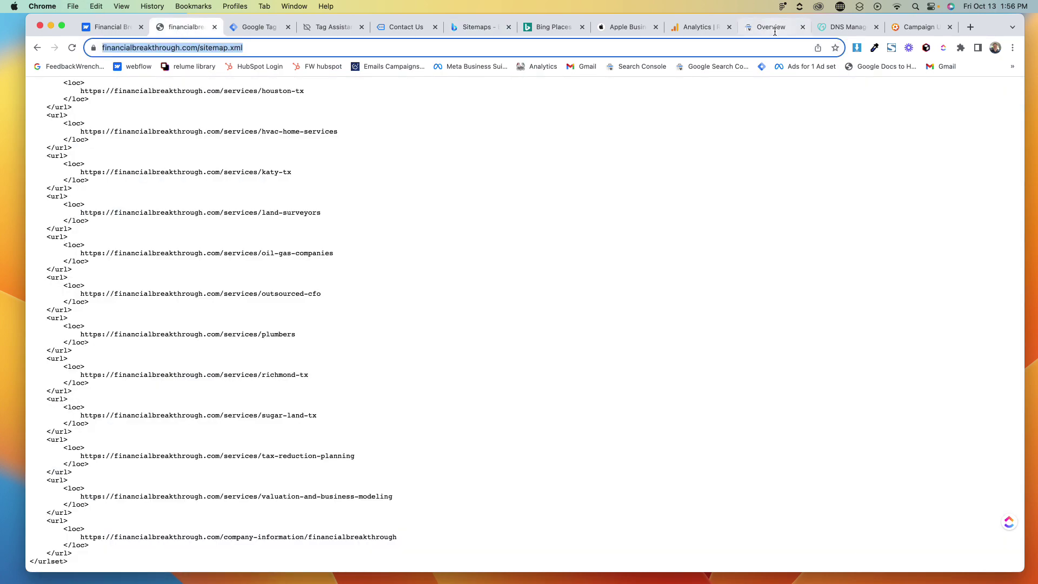
{"action": "left_click", "coordinate": [774, 28]}
{"action": "left_click", "coordinate": [68, 299]}
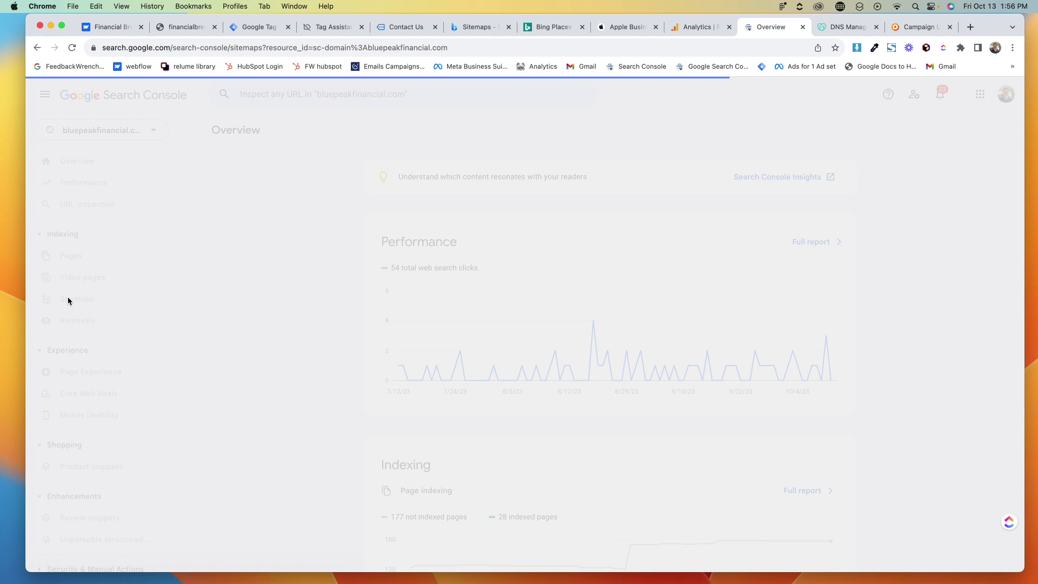
{"action": "left_click", "coordinate": [457, 209]}
{"action": "key", "text": "super+v"}
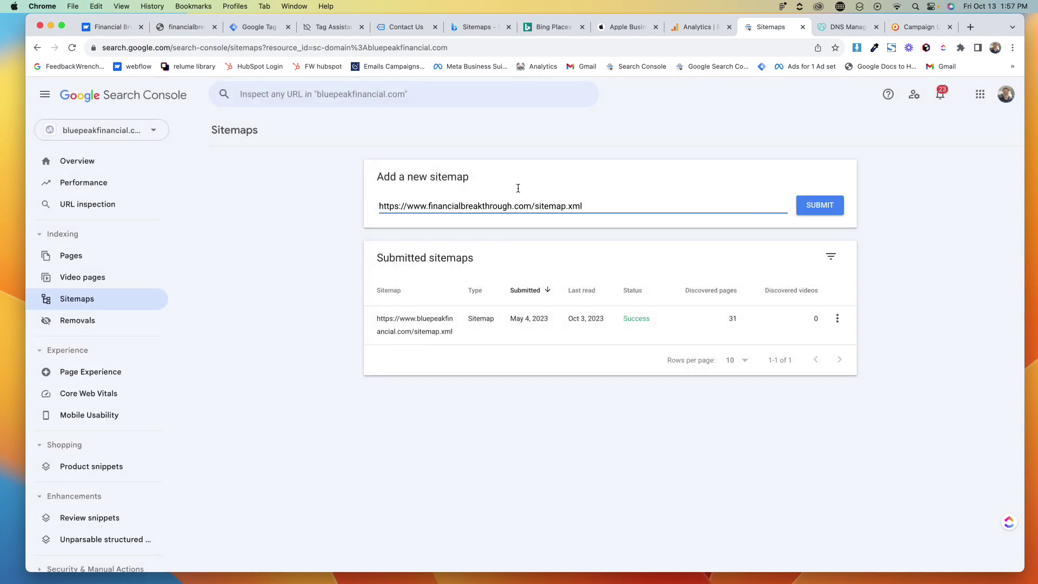
{"action": "left_click", "coordinate": [476, 27]}
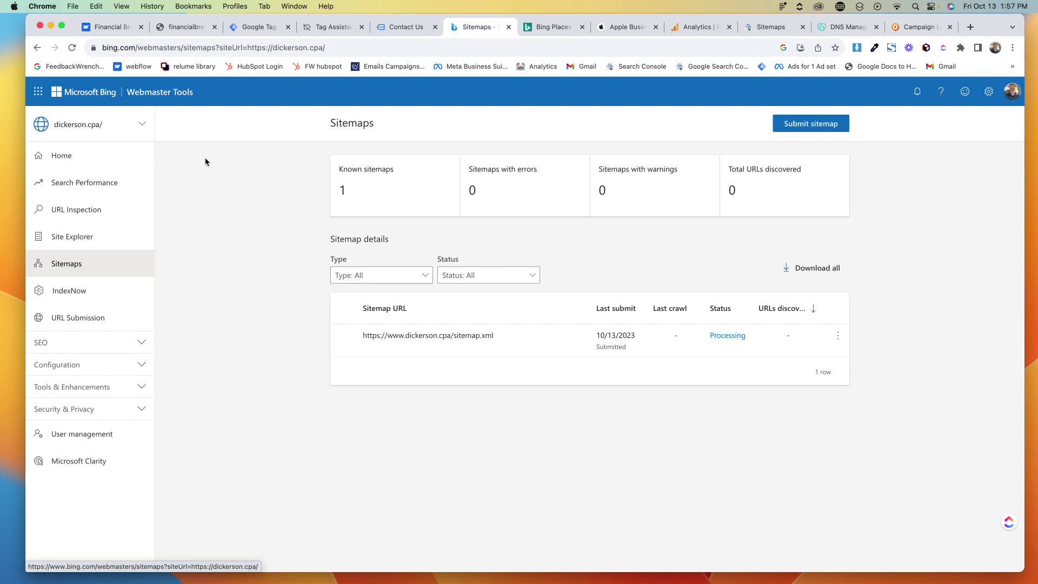
Search Bing's site list for 'financialbr', then choose Add a site and Import from Google Search Console
{"action": "left_click", "coordinate": [106, 122]}
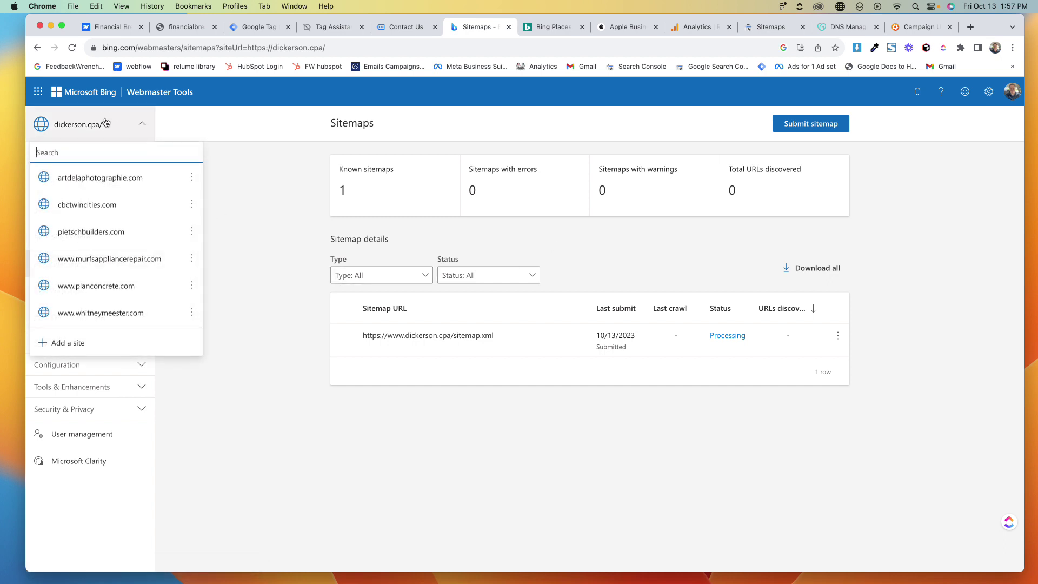
{"action": "type", "text": "financial"}
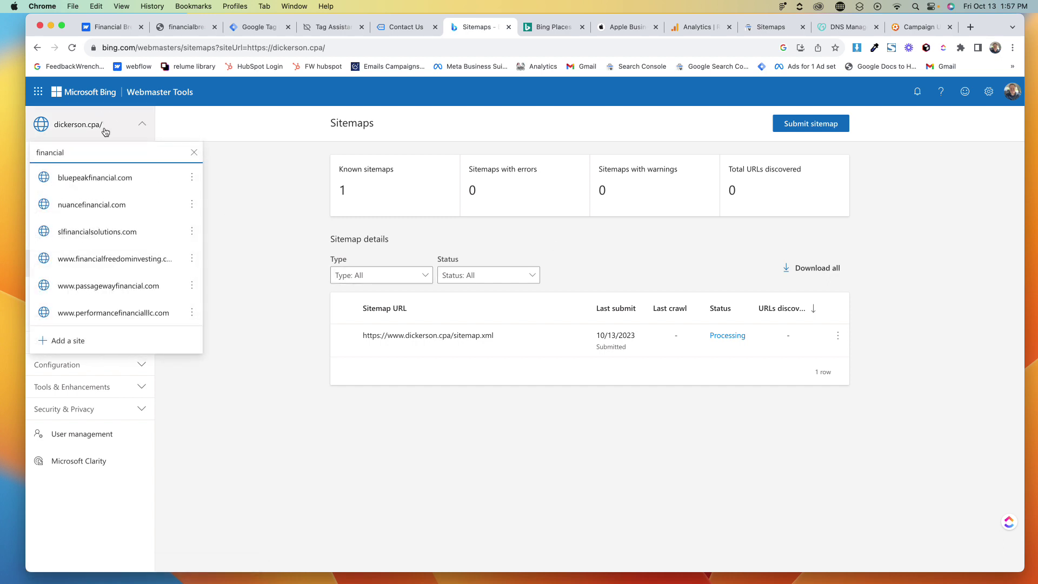
{"action": "type", "text": "b"}
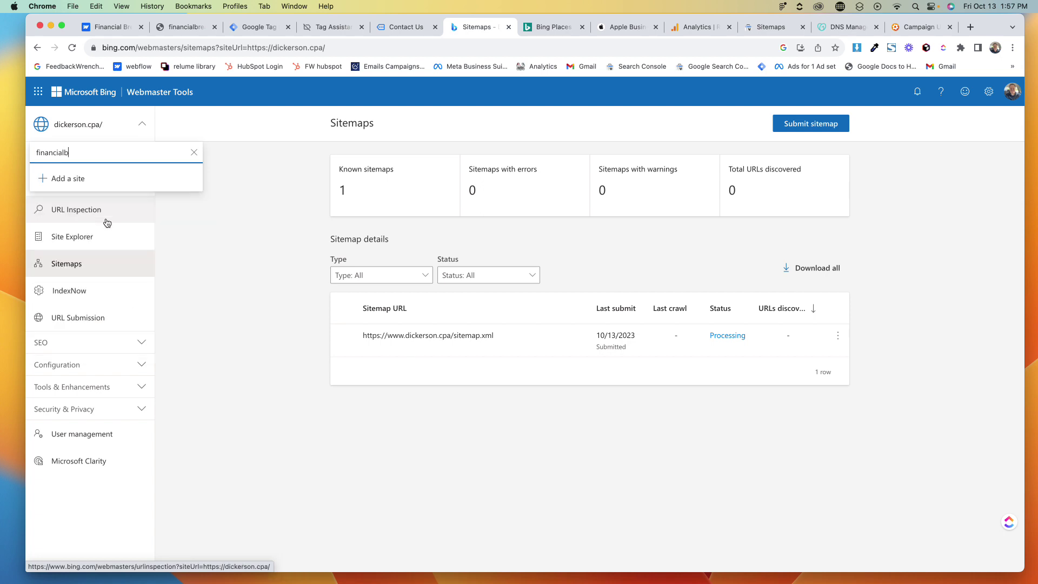
{"action": "key", "text": "BackSpace"}
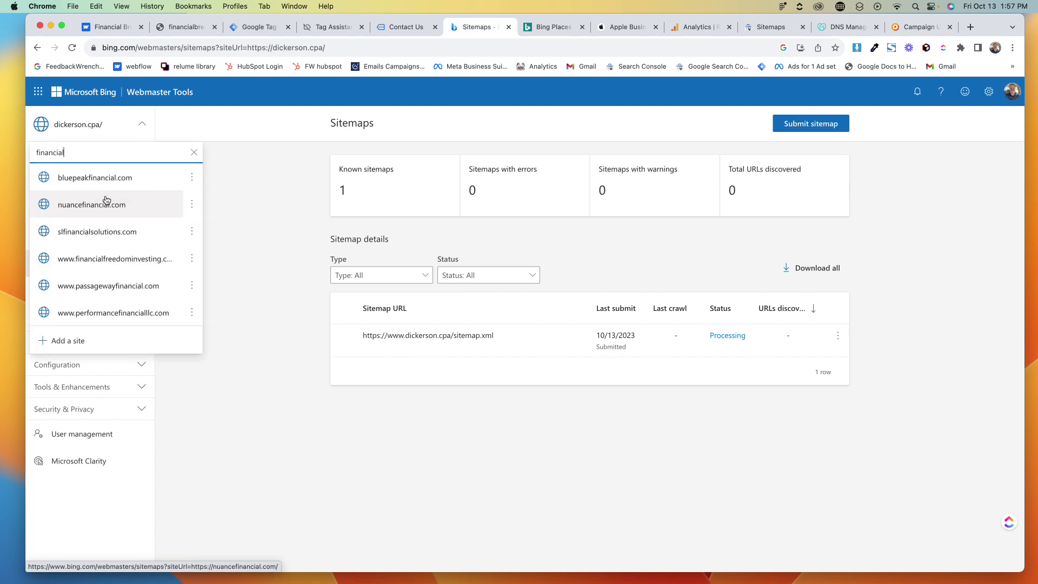
{"action": "type", "text": "break"}
{"action": "left_click", "coordinate": [70, 179]}
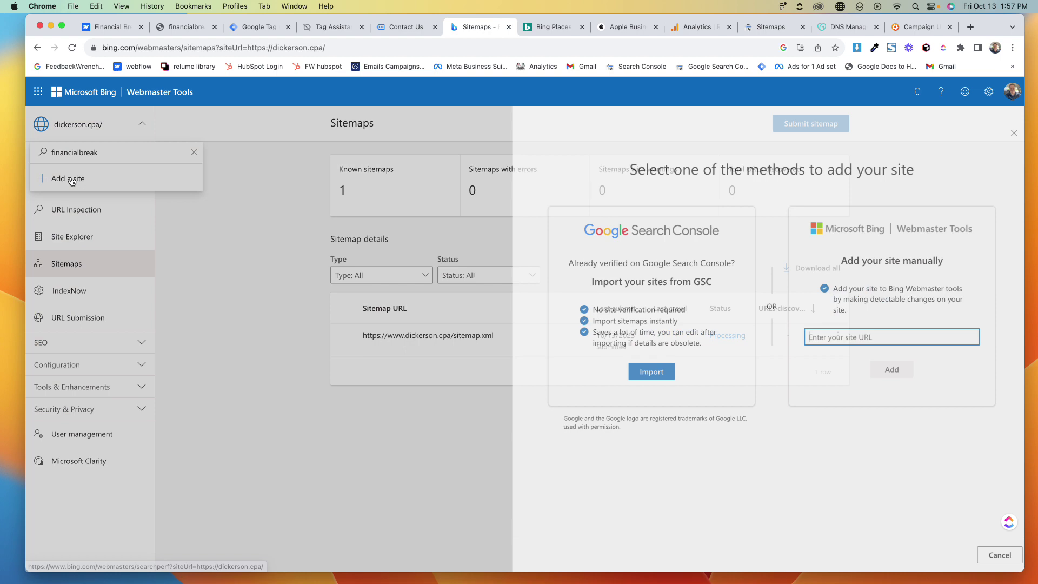
{"action": "left_click", "coordinate": [652, 379]}
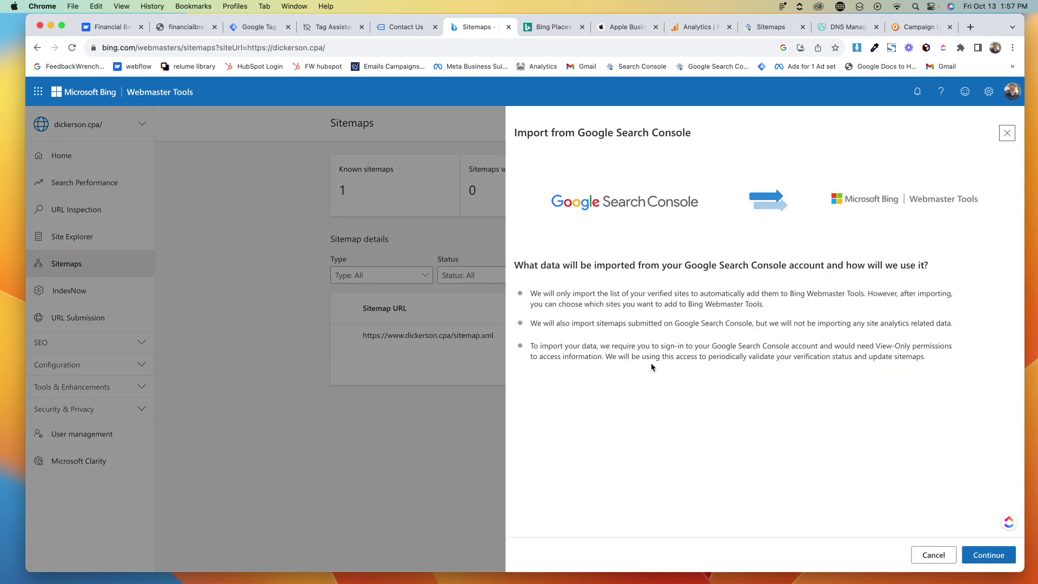